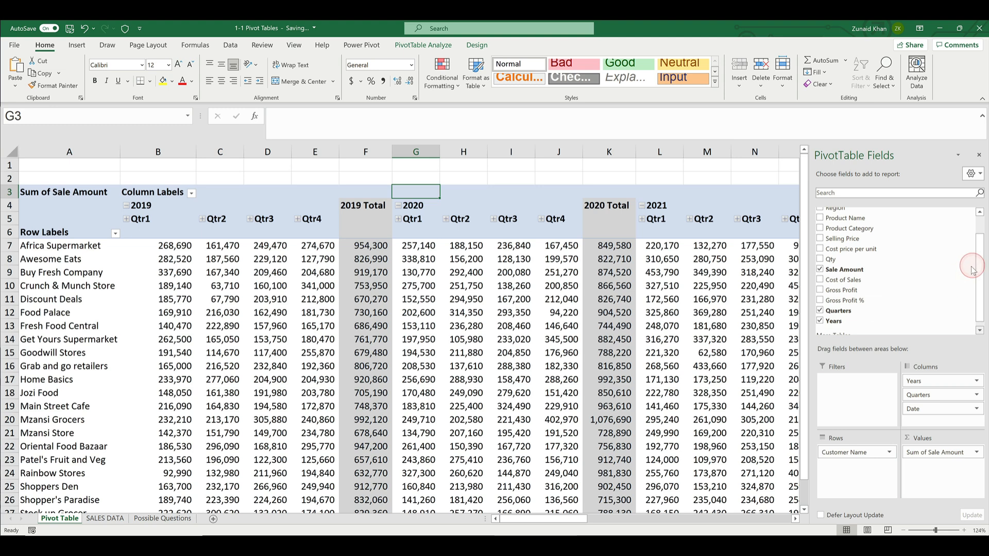
Compare the fields in the PivotTable field list with the column headers of the SALES DATA sheet
left_click_drag(977, 262, 973, 238)
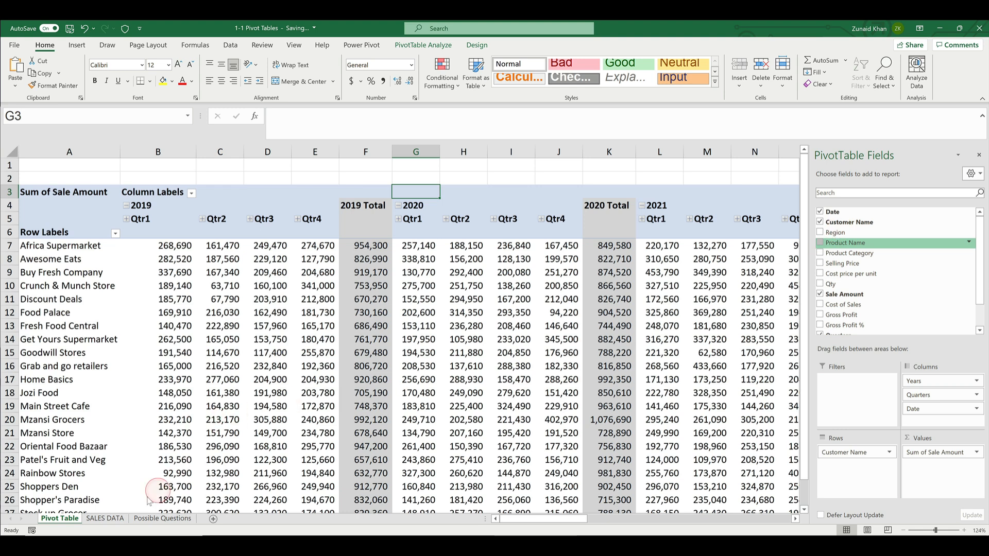
left_click(103, 519)
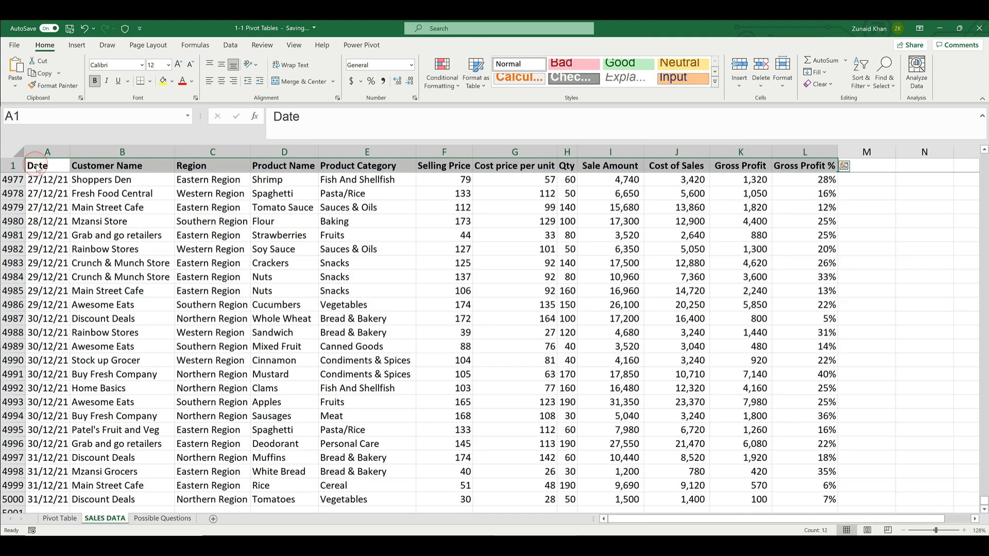
left_click(37, 167)
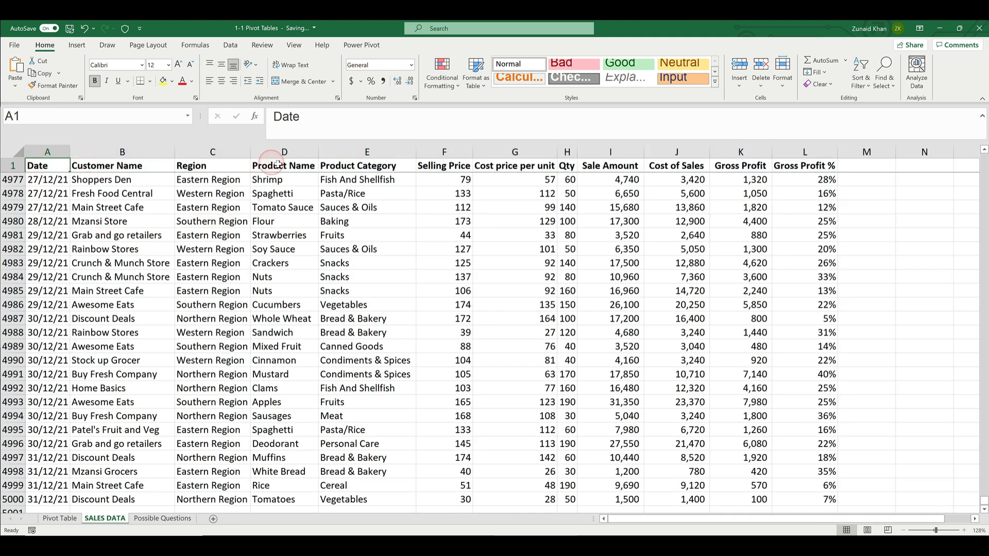
left_click(61, 519)
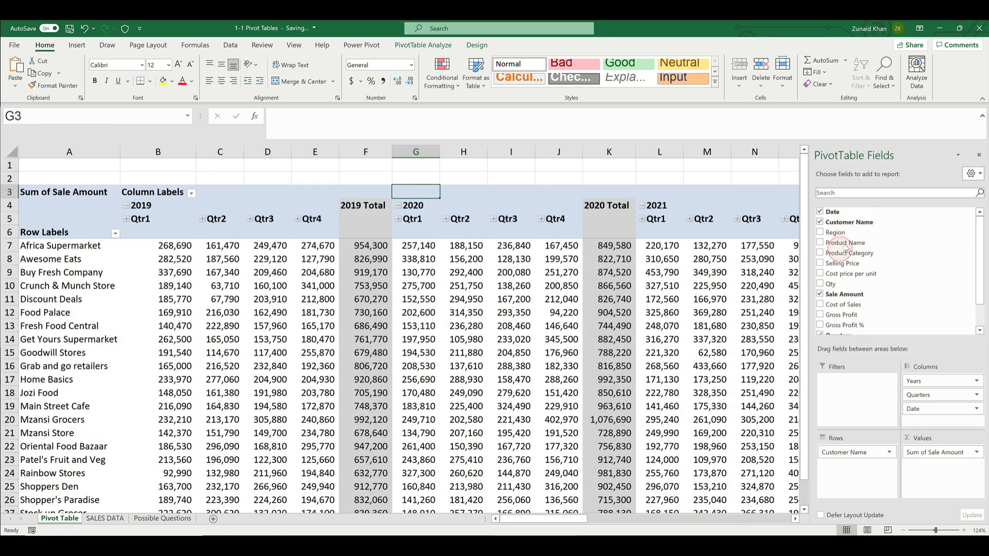
left_click(980, 330)
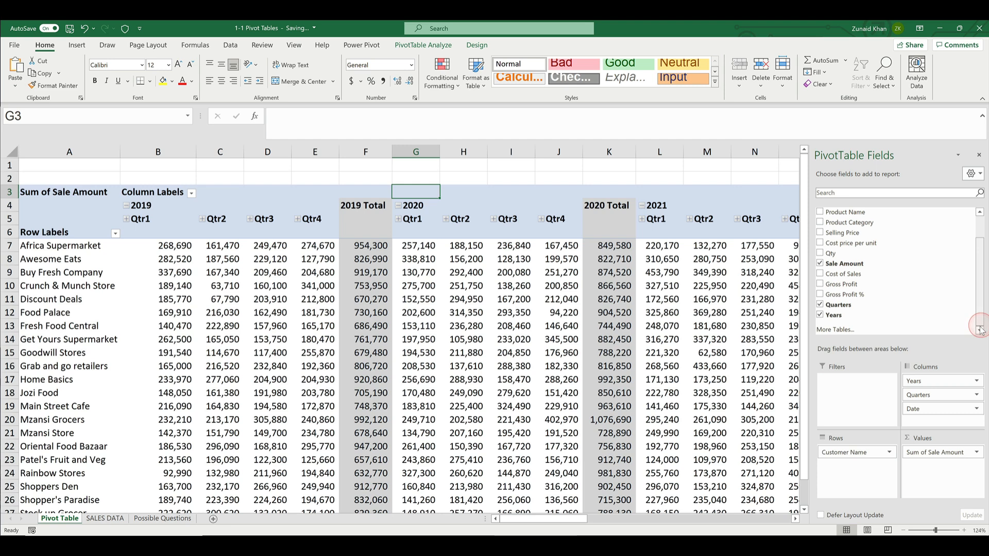
left_click(105, 519)
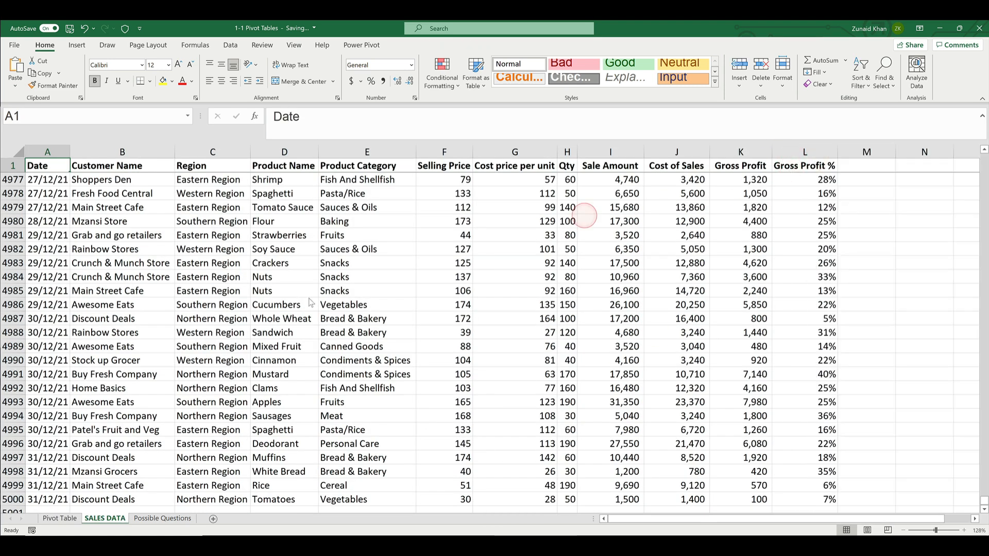
left_click(58, 518)
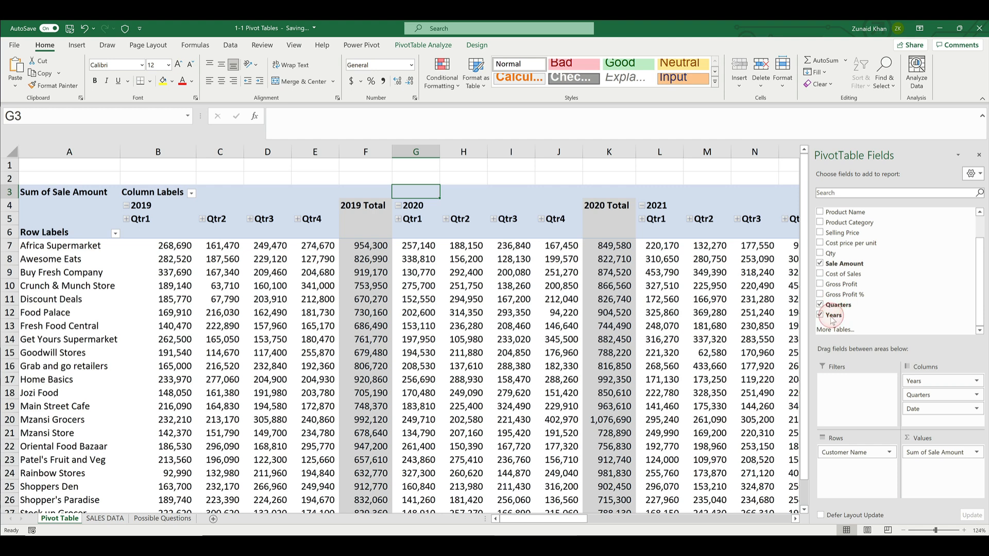
left_click(106, 518)
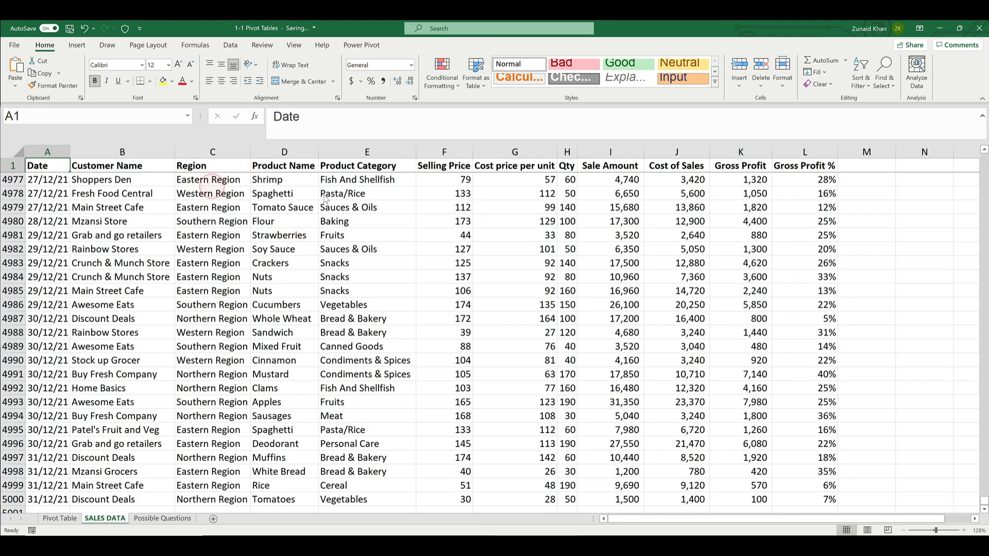
left_click(69, 521)
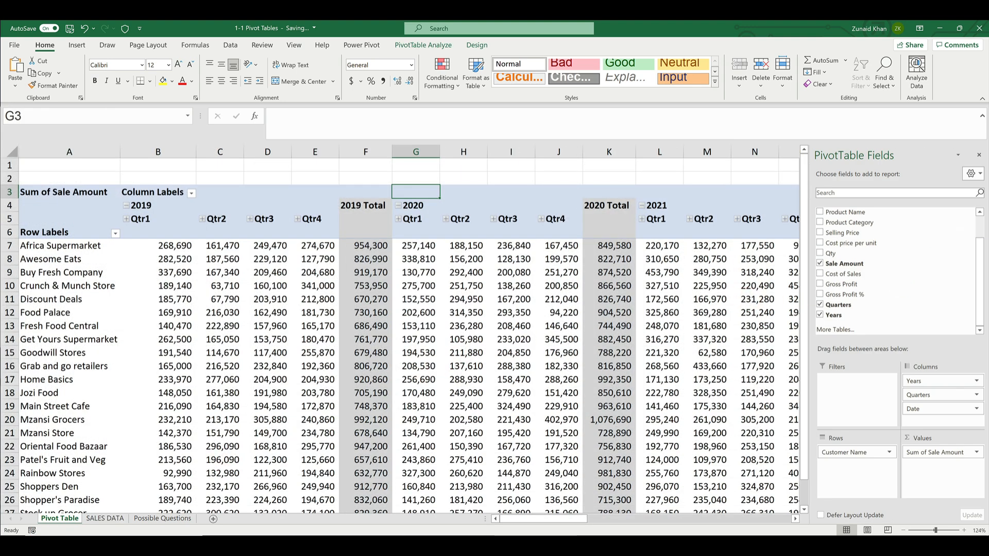
left_click(978, 225)
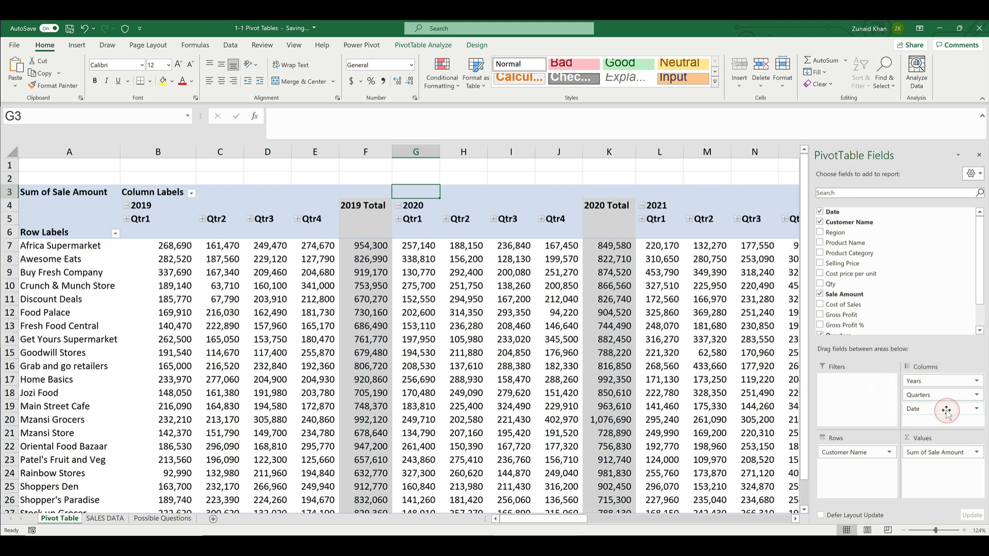
left_click_drag(945, 407, 197, 216)
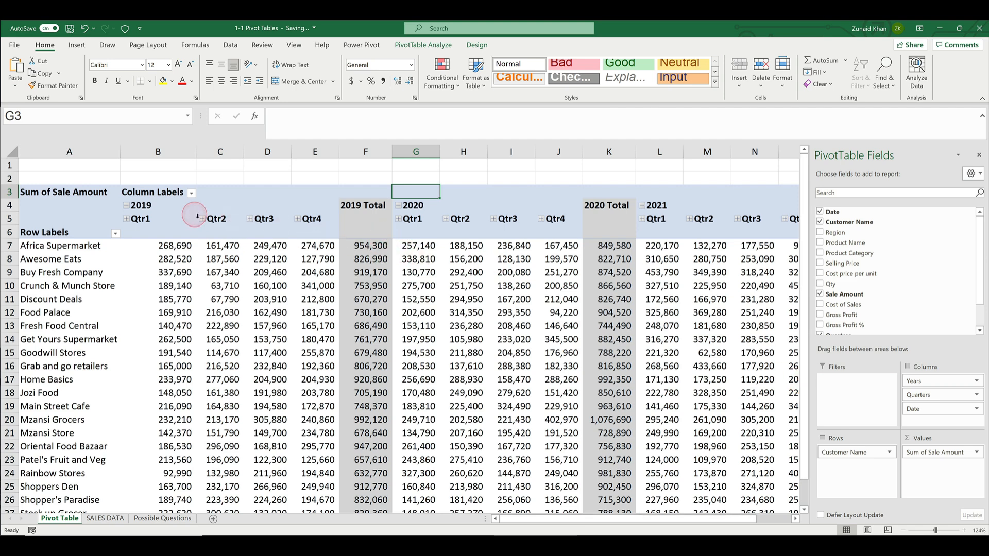
Expand Qtr2 into its months, and expand and collapse Qtr3 under 2019
left_click(203, 220)
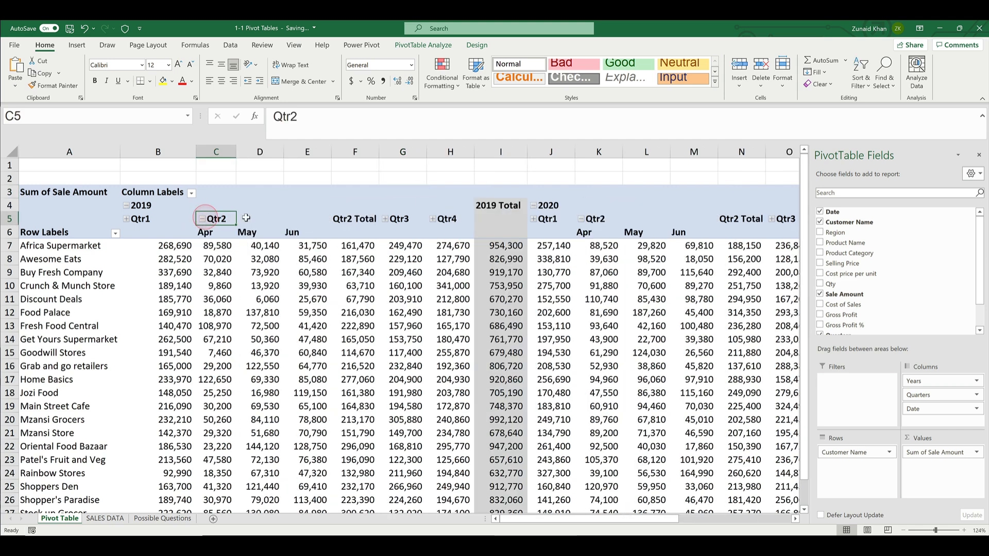
left_click(380, 218)
left_click(386, 219)
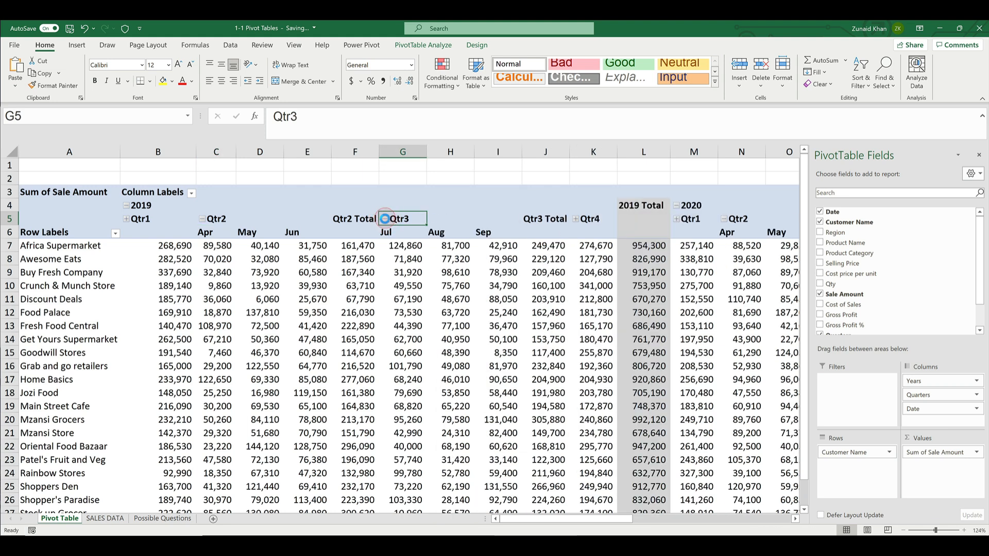
left_click(386, 219)
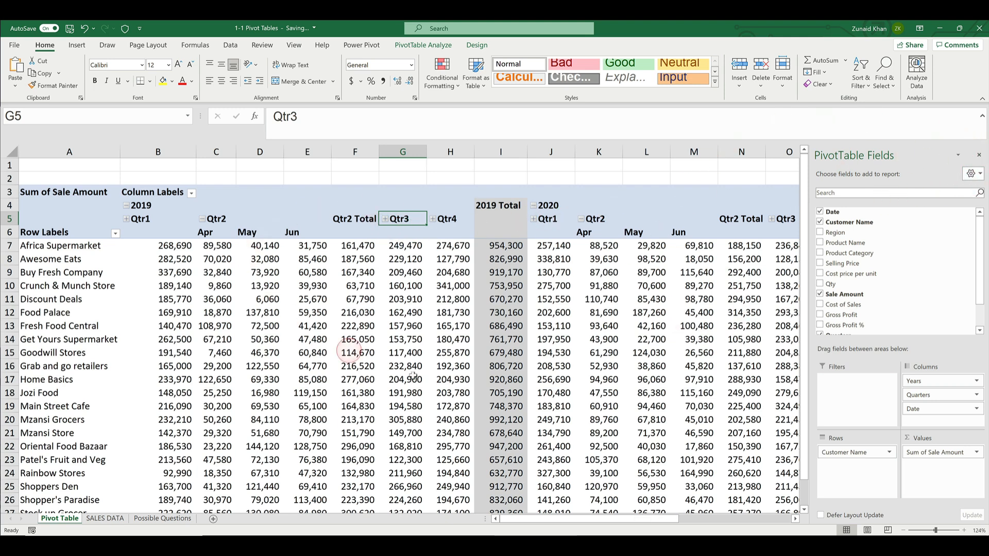
Toggle the display of the PivotTable field list several times and leave it closed
left_click(426, 47)
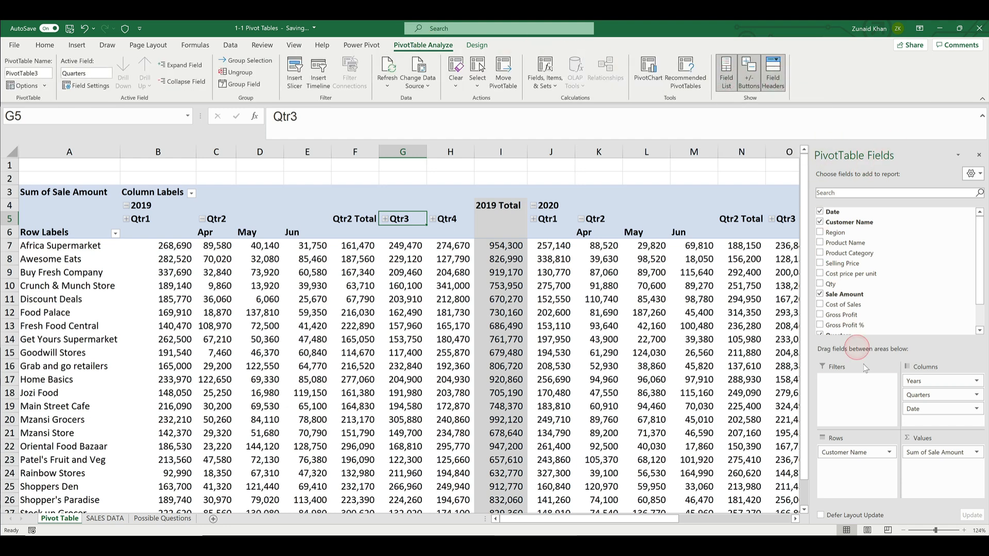
left_click(727, 75)
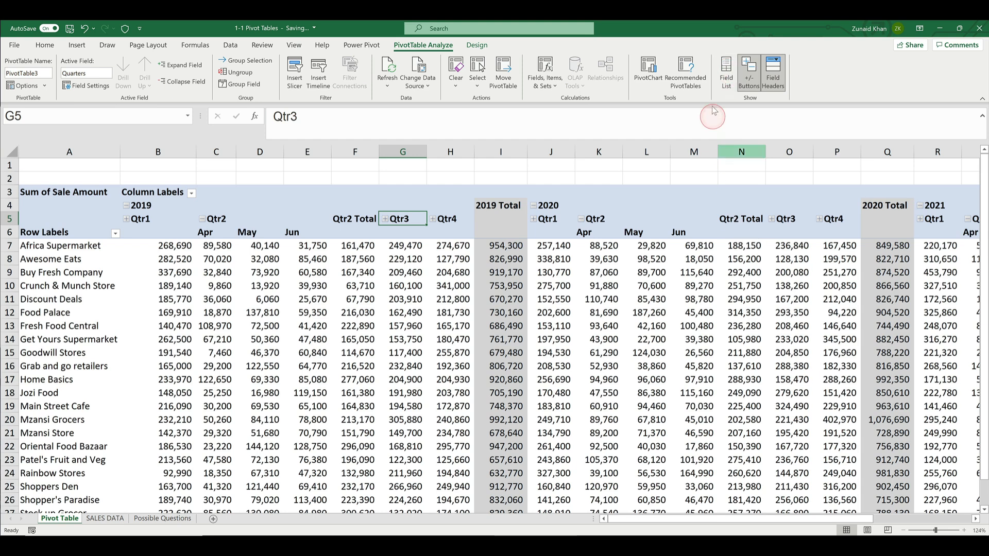
left_click(733, 73)
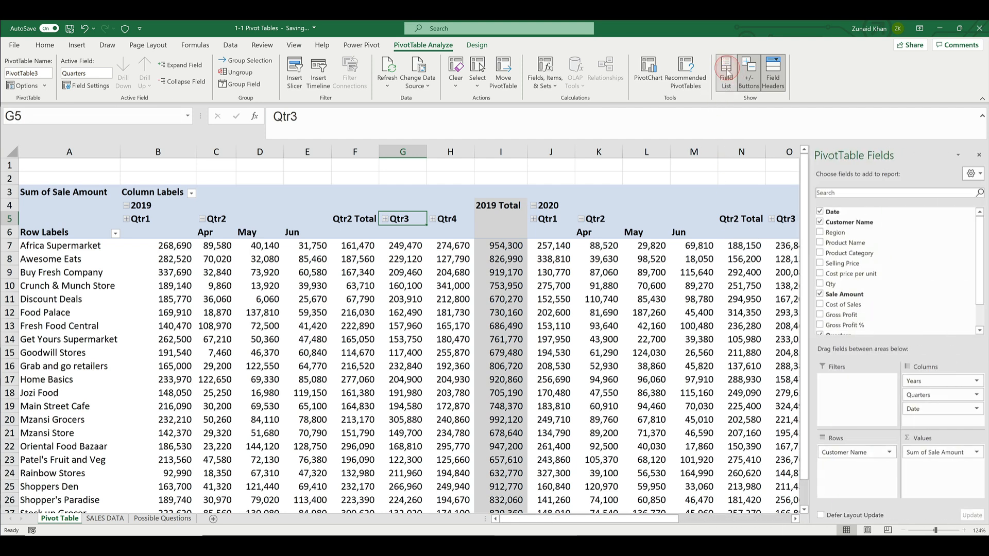
left_click(726, 68)
left_click(727, 72)
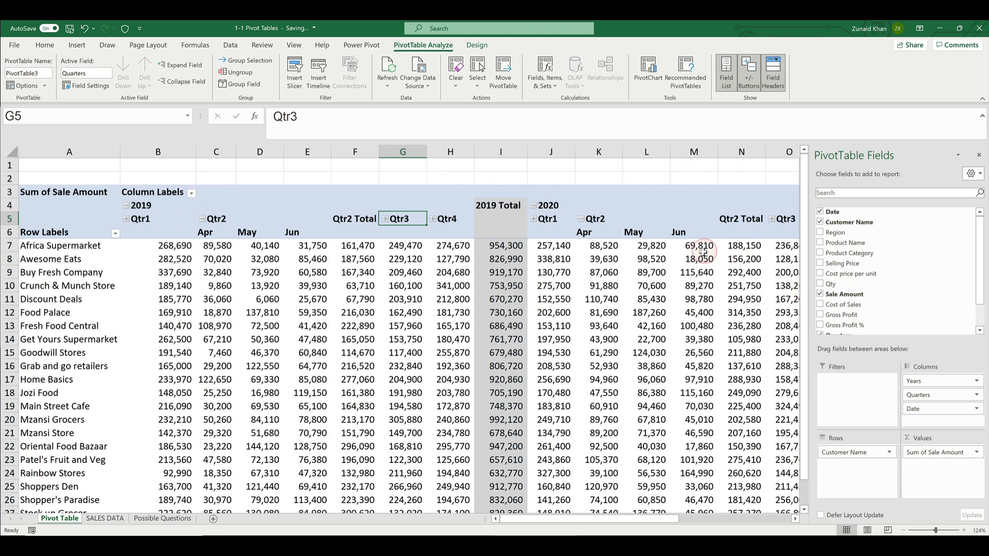
left_click(978, 155)
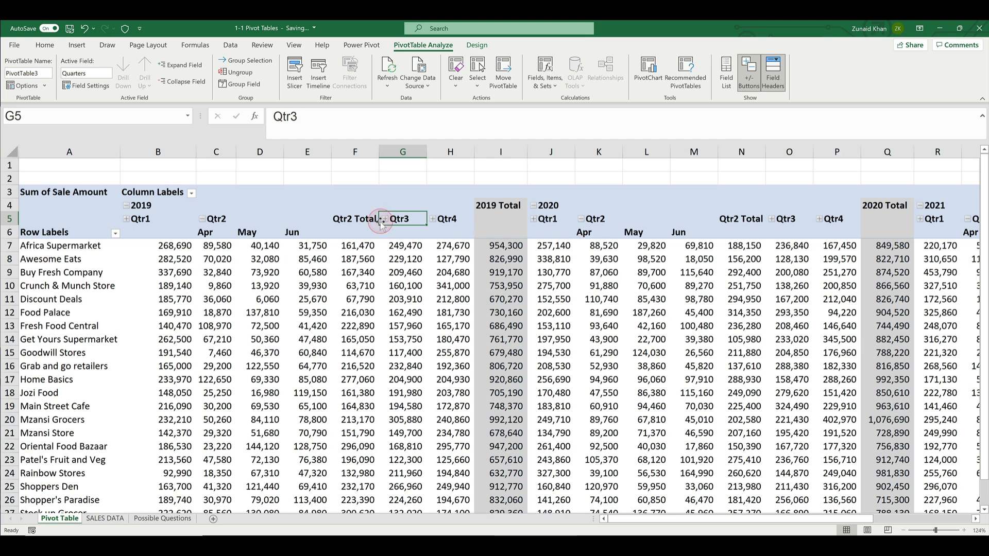
Collapse the months of Qtr2, and expand Qtr1 and Qtr2 into months under 2020
left_click(583, 220)
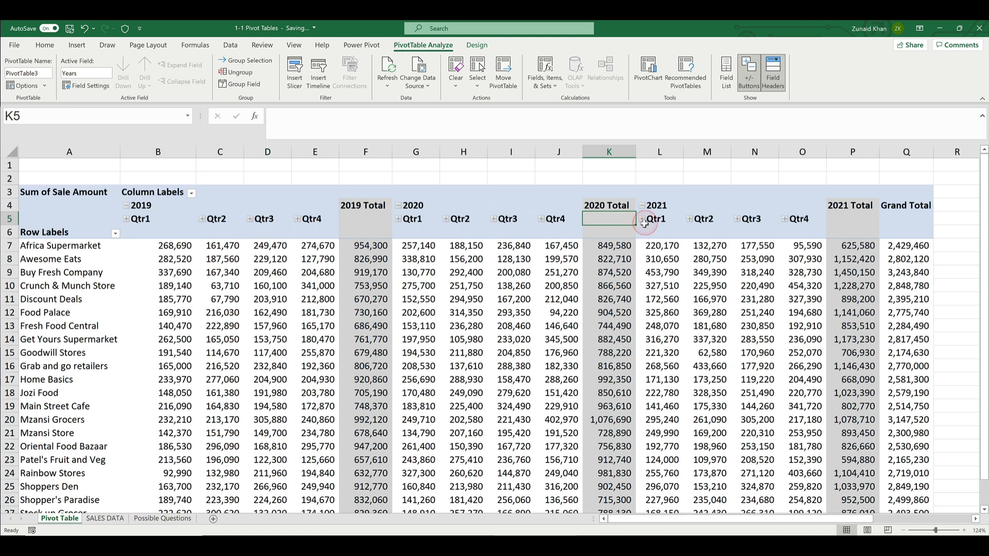
left_click(399, 221)
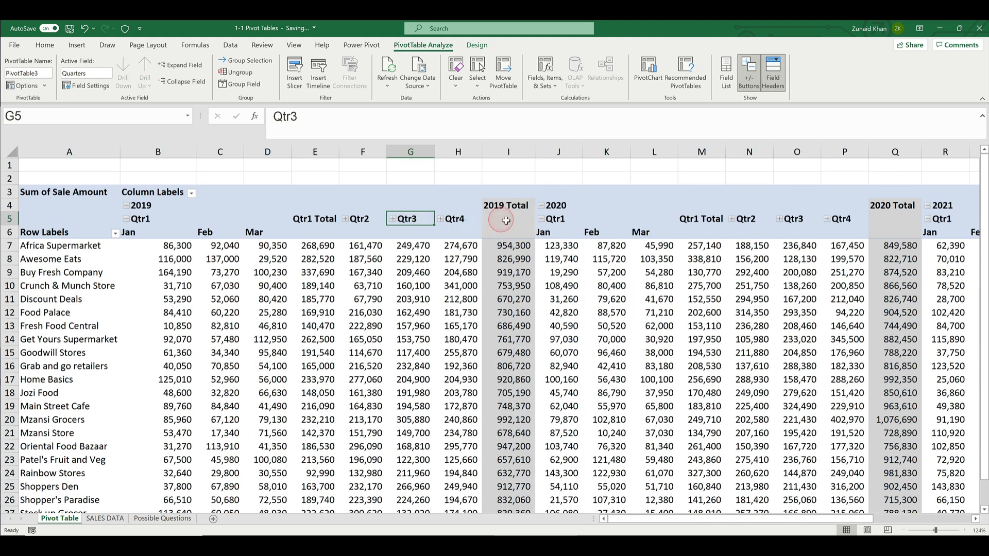
left_click(734, 220)
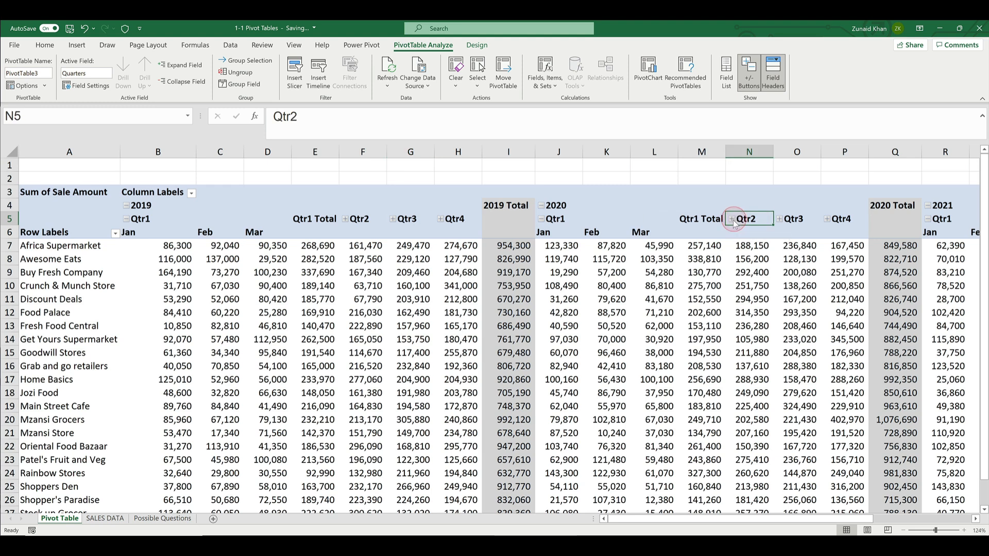
left_click(732, 220)
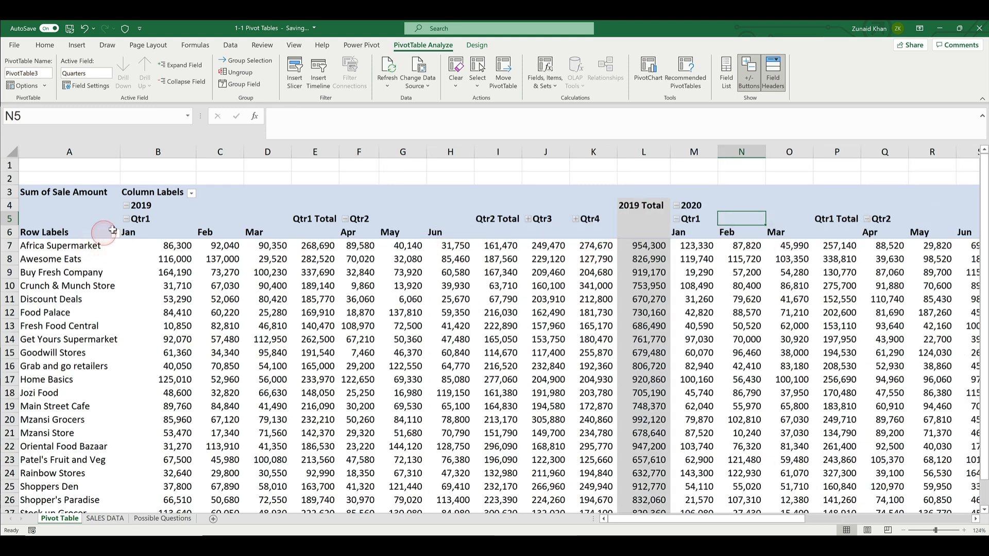
Expand the entire Quarters field so that every quarter shows its months
right_click(144, 221)
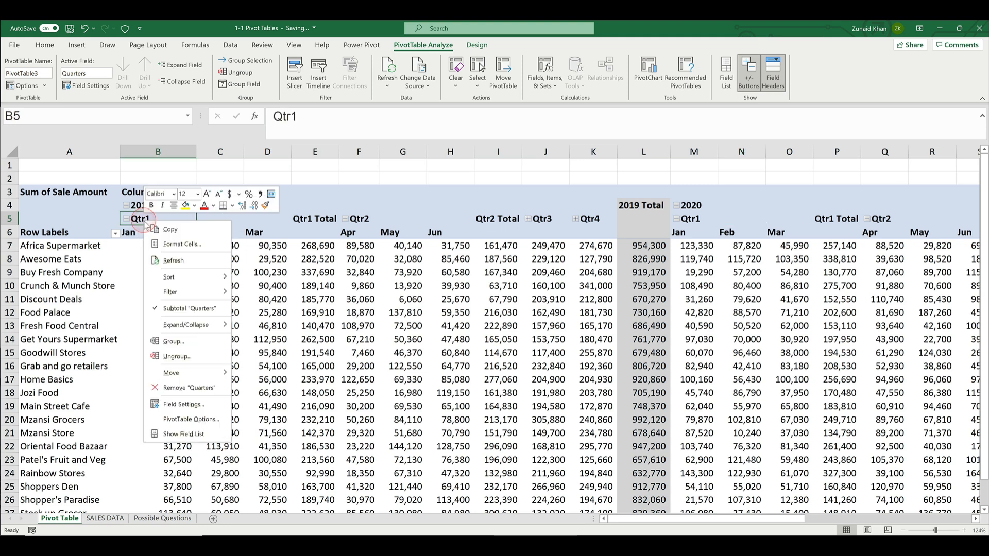
left_click(186, 326)
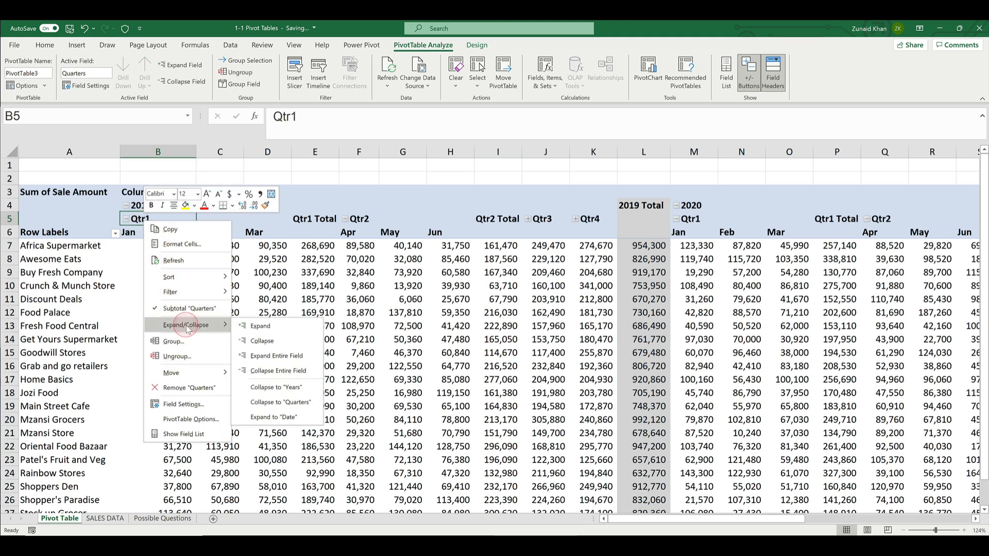
left_click(272, 356)
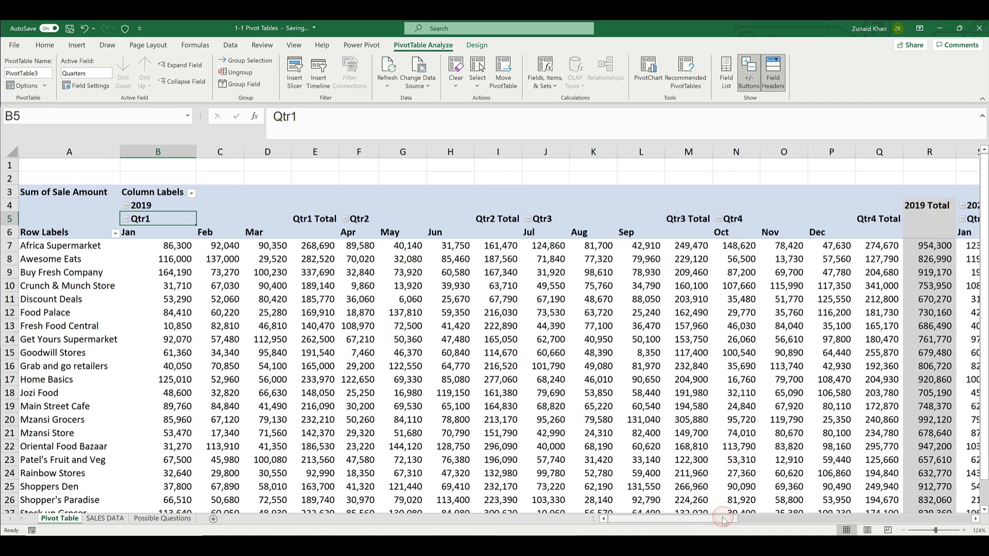
left_click_drag(726, 519, 693, 523)
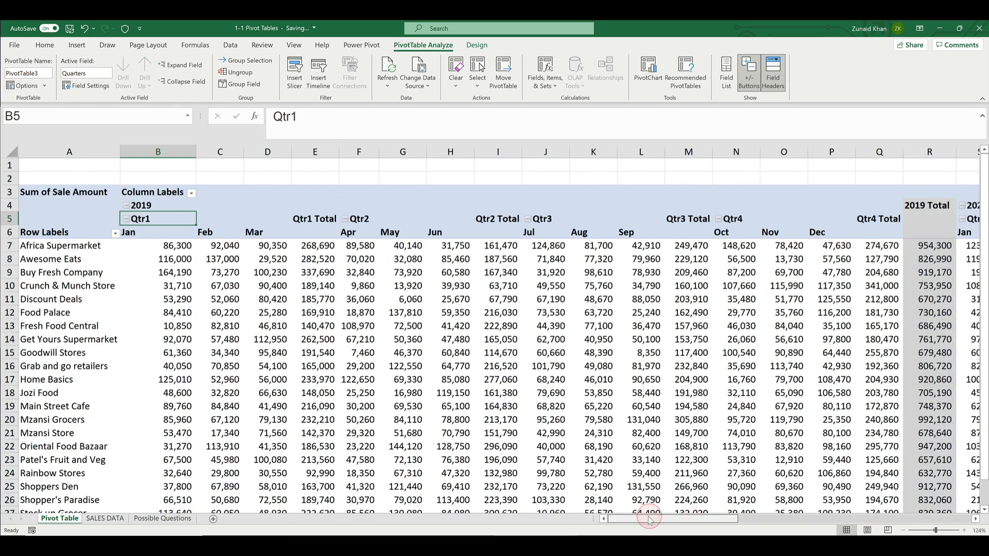
Collapse Qtr3 under 2019, and collapse the entire Quarters field for all years
left_click(528, 219)
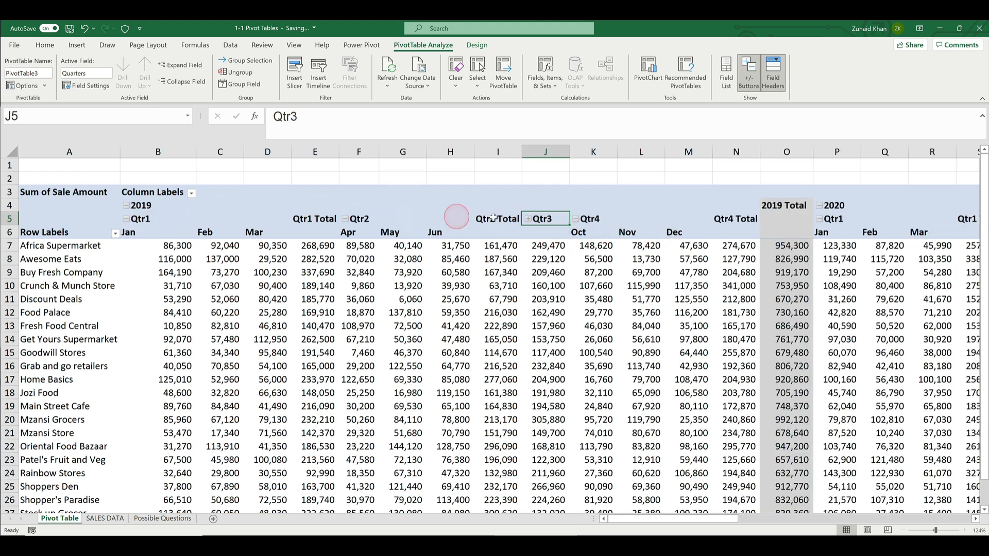
right_click(544, 221)
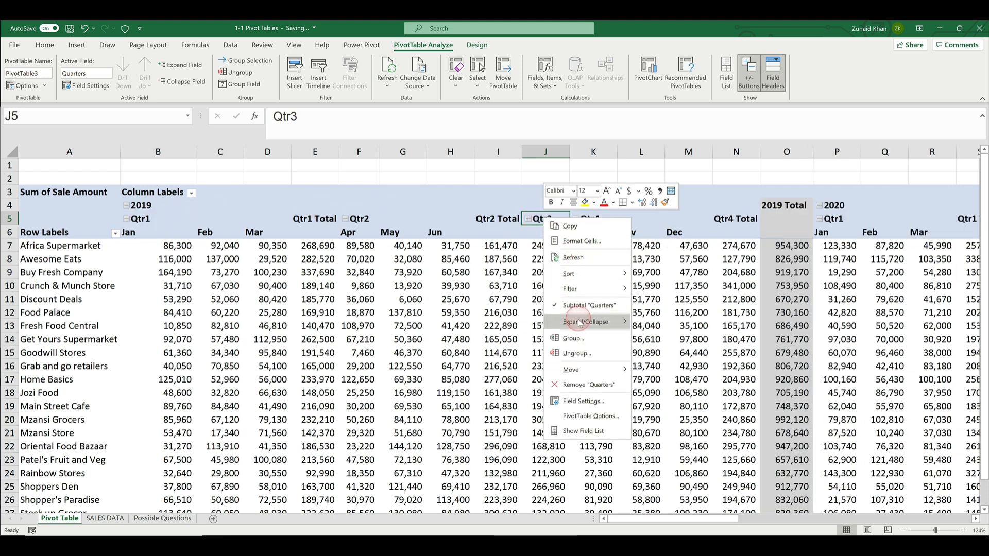
mouse_move(581, 323)
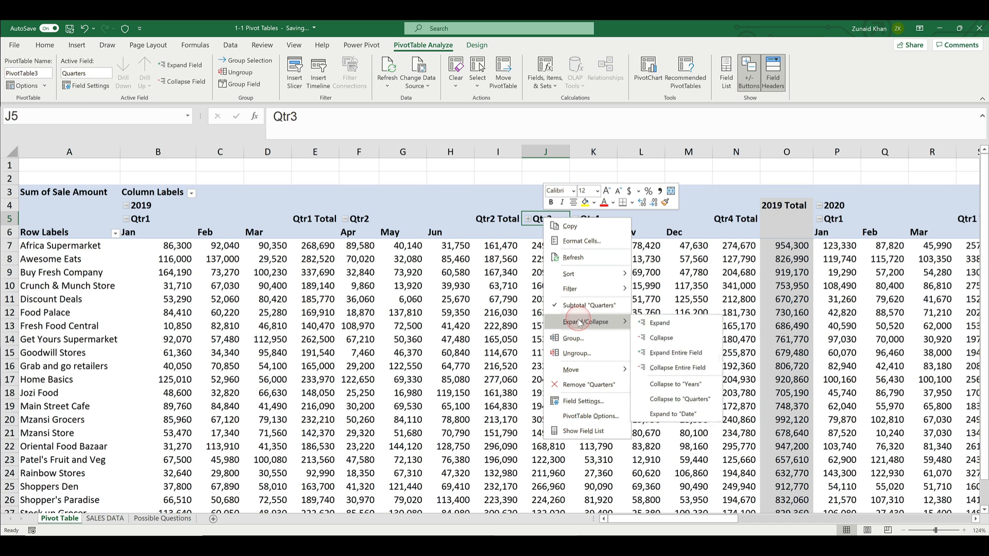
left_click(670, 369)
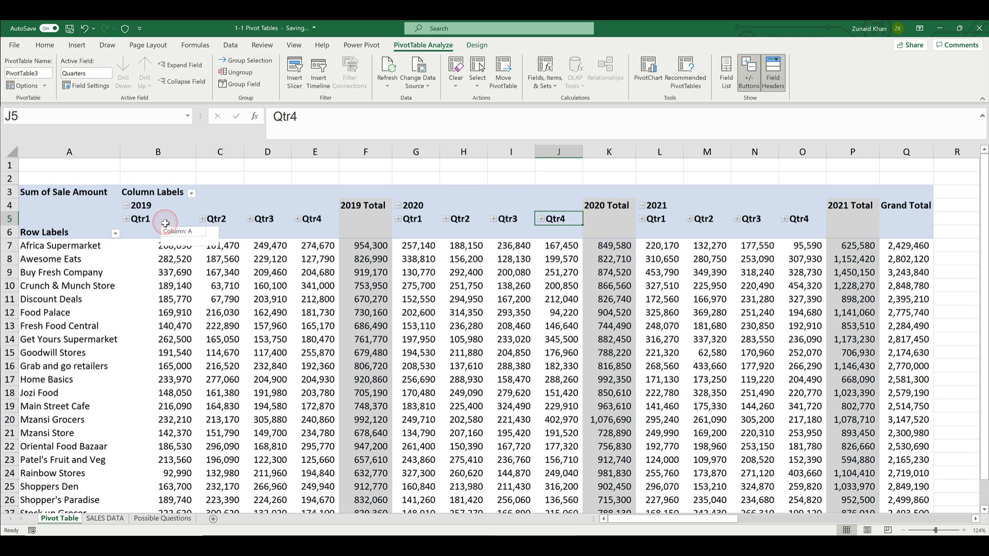
Show the PivotTable field list and remove the Years, Quarters and Date fields from the Columns area
left_click(458, 194)
left_click(724, 78)
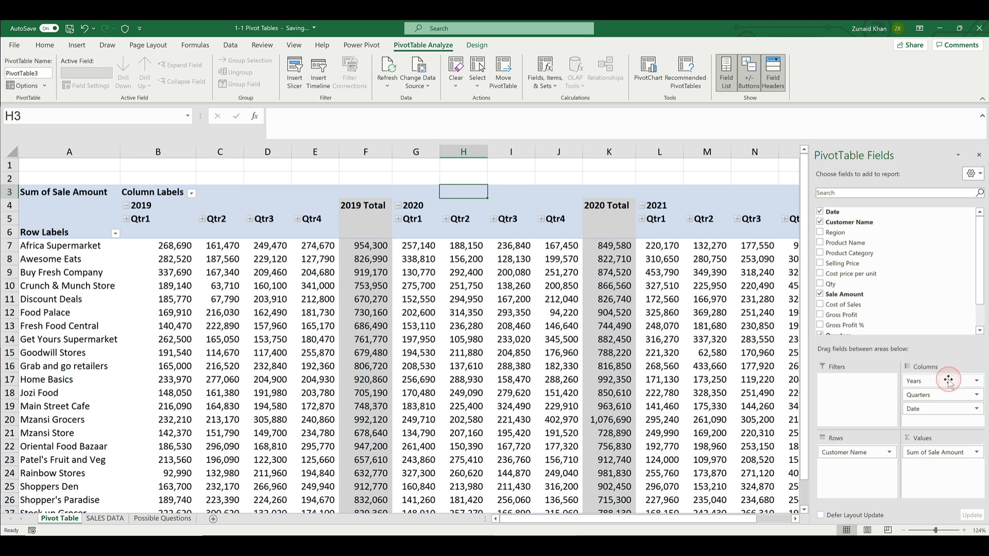
left_click(976, 381)
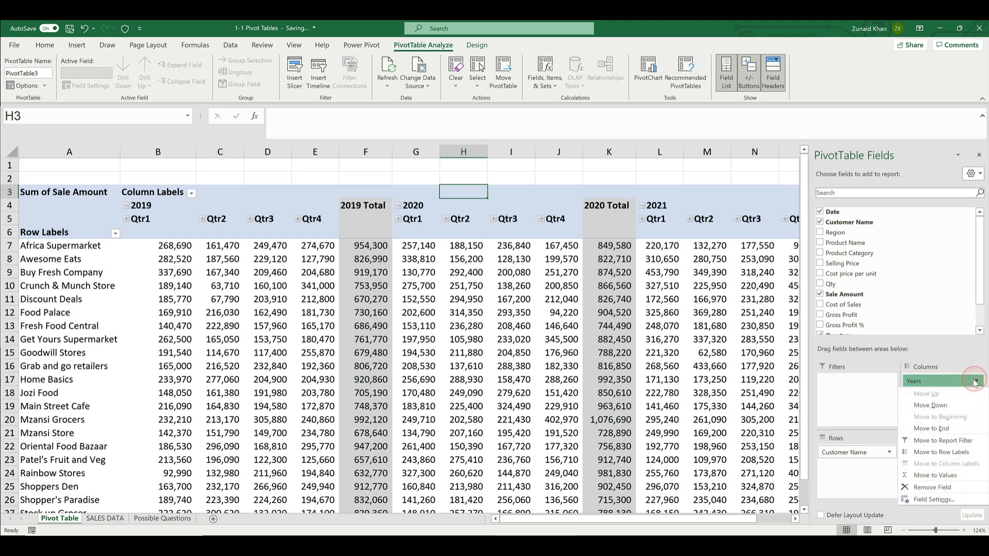
left_click(975, 383)
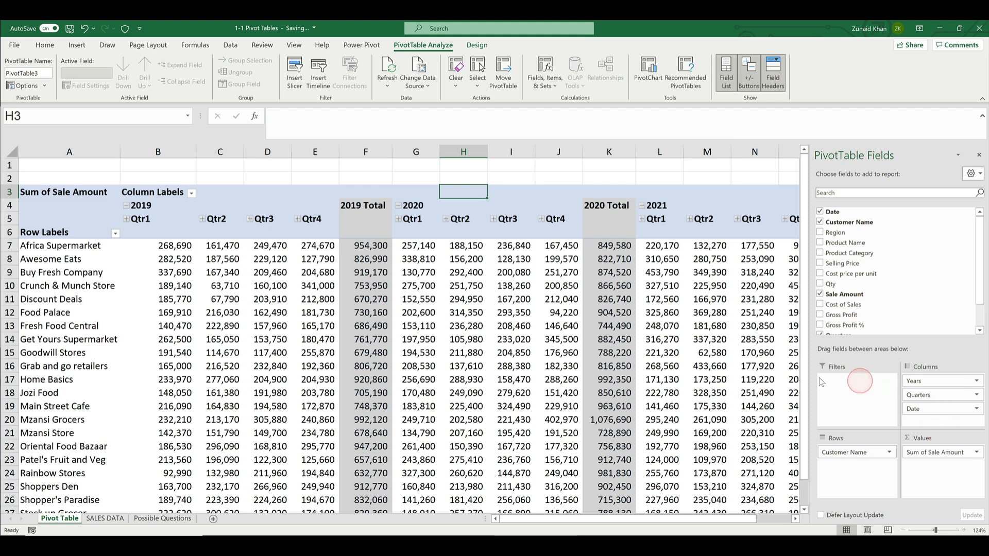
left_click(976, 382)
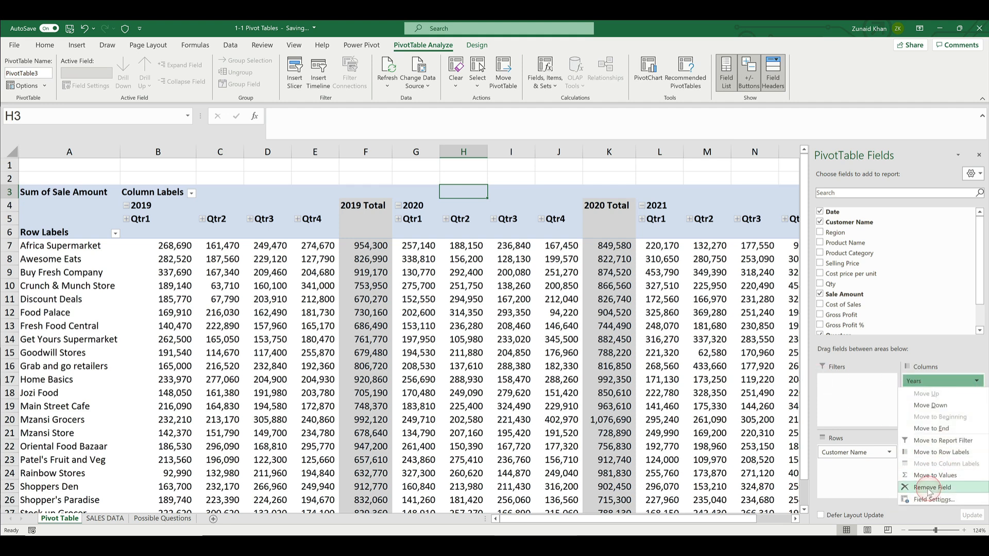
left_click(931, 489)
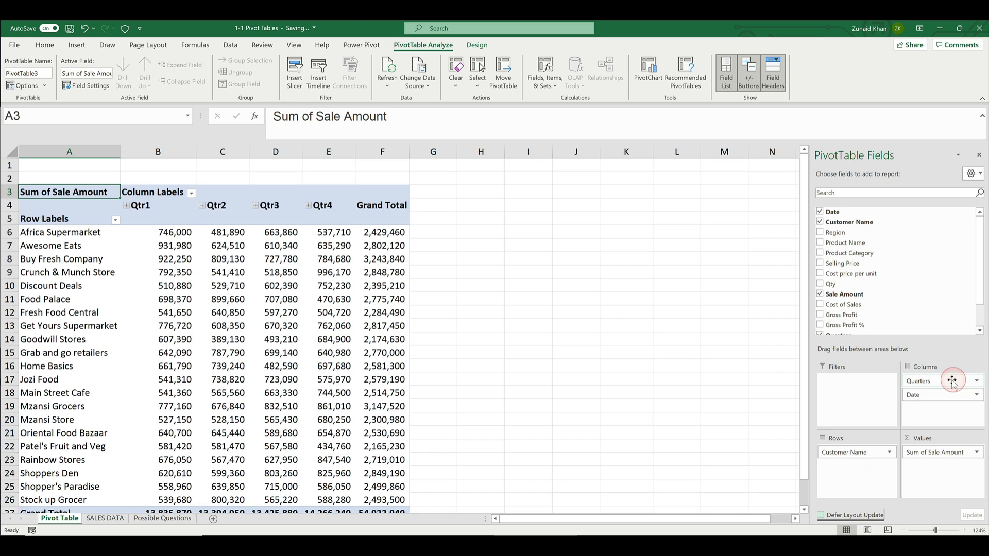
left_click_drag(952, 381, 871, 243)
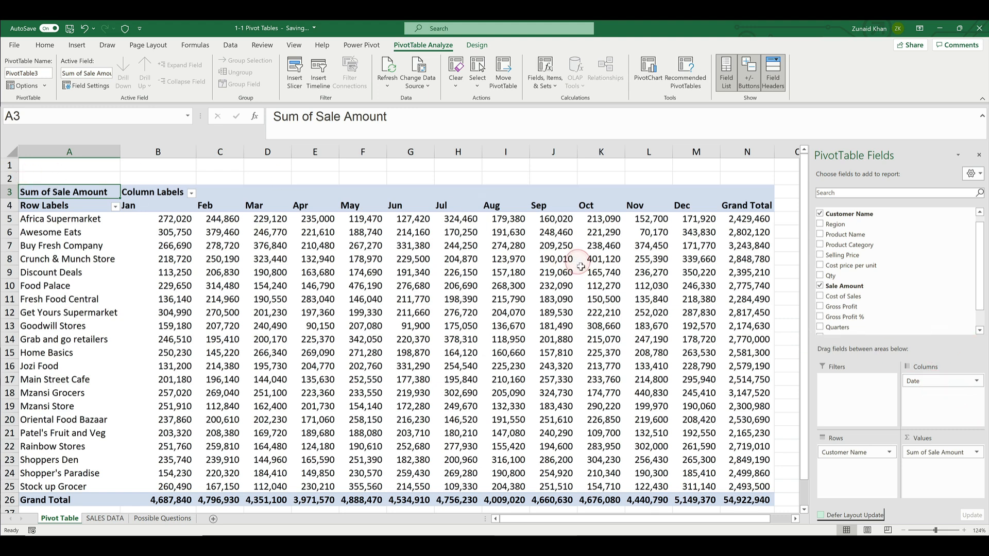
left_click_drag(927, 380, 907, 289)
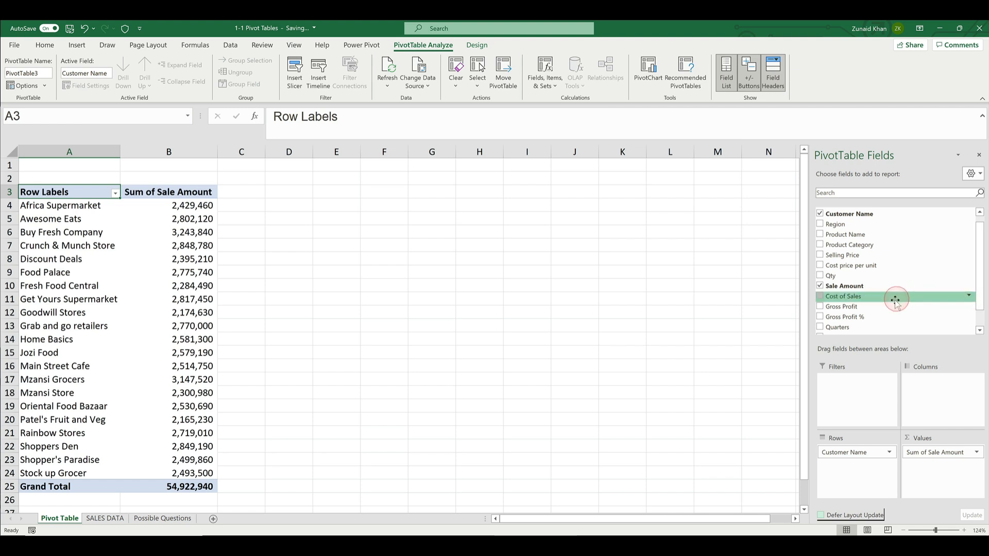
Add the Years field to the Filters area of the pivot table
scroll(907, 309, "down", 1)
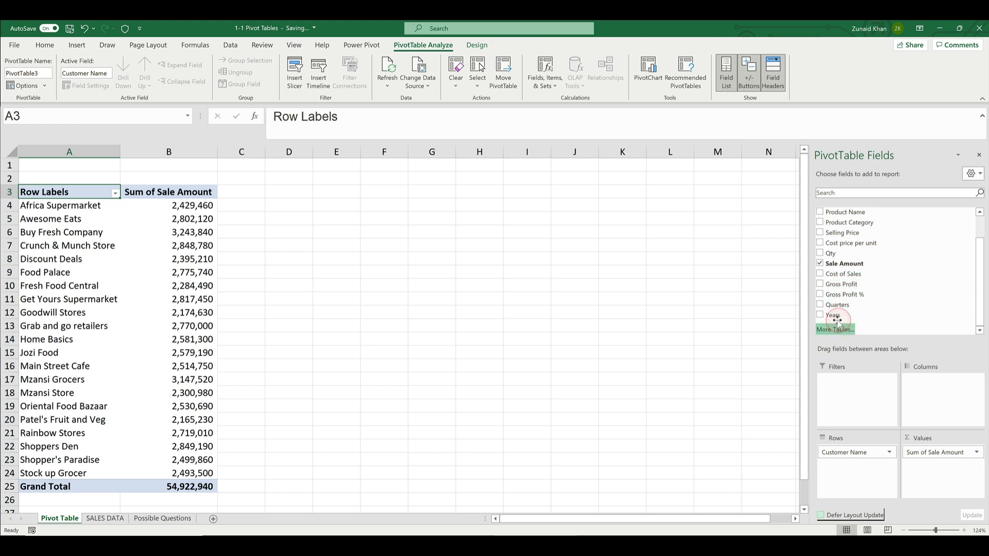
left_click_drag(836, 316, 839, 329)
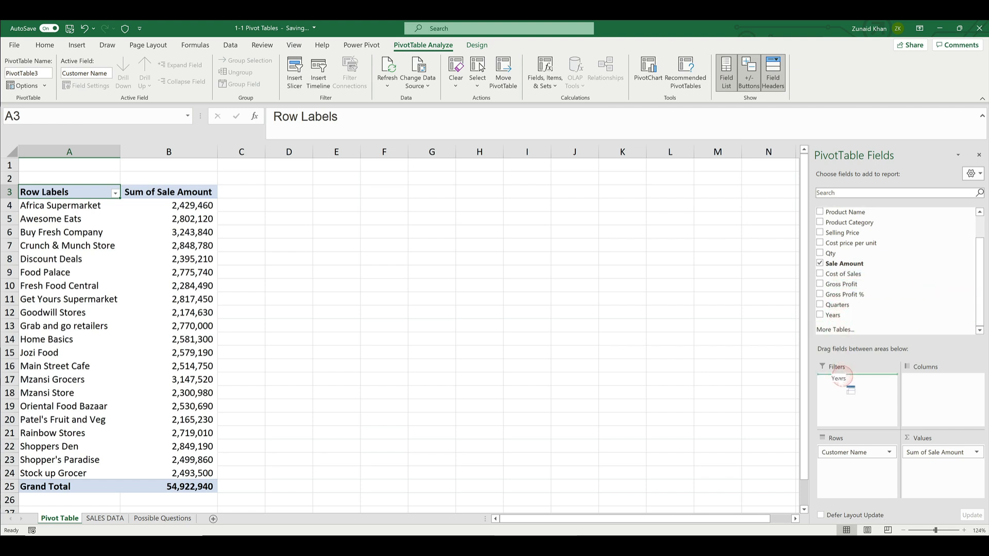
left_click_drag(845, 382, 843, 381)
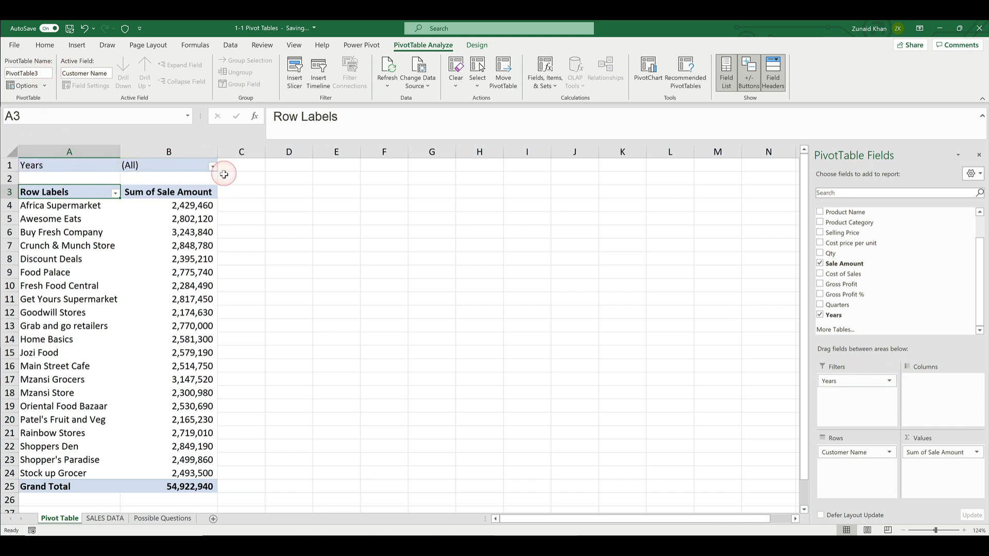
Look at the items offered by the Years filter, check the SALES DATA sheet, and return to the Pivot Table sheet
left_click(139, 165)
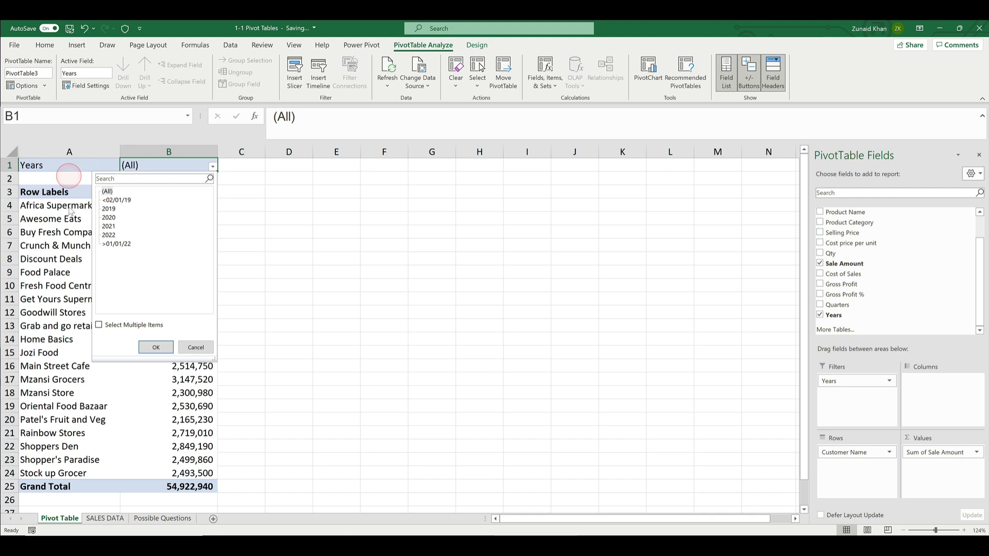
left_click(103, 520)
left_click(104, 519)
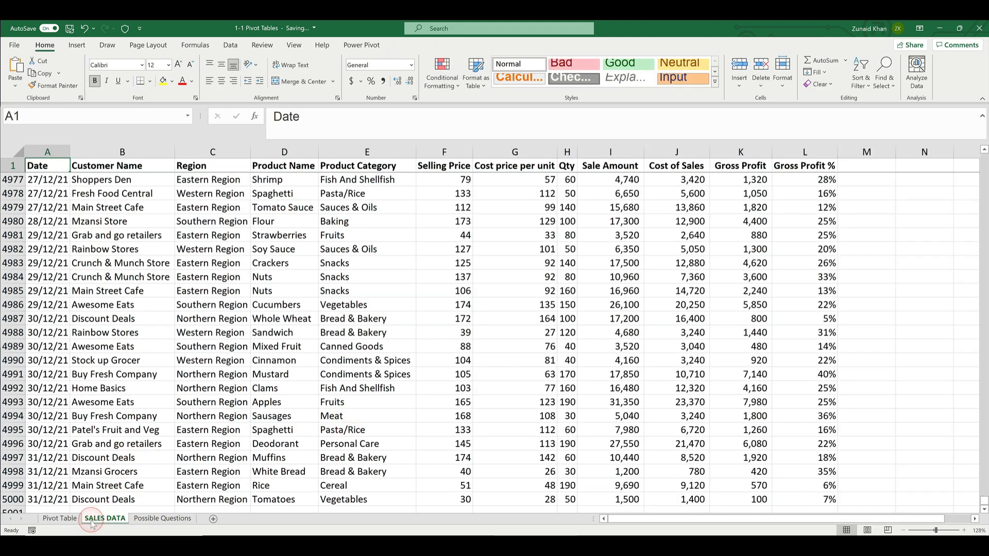
left_click(59, 519)
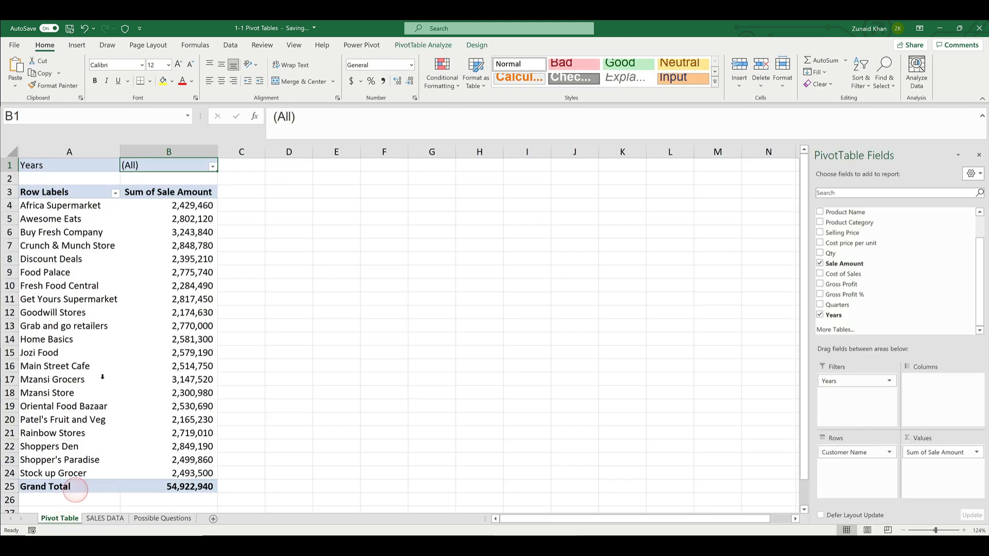
Filter the pivot table by the year 2021, and switch the Years filter to 2020
left_click(212, 165)
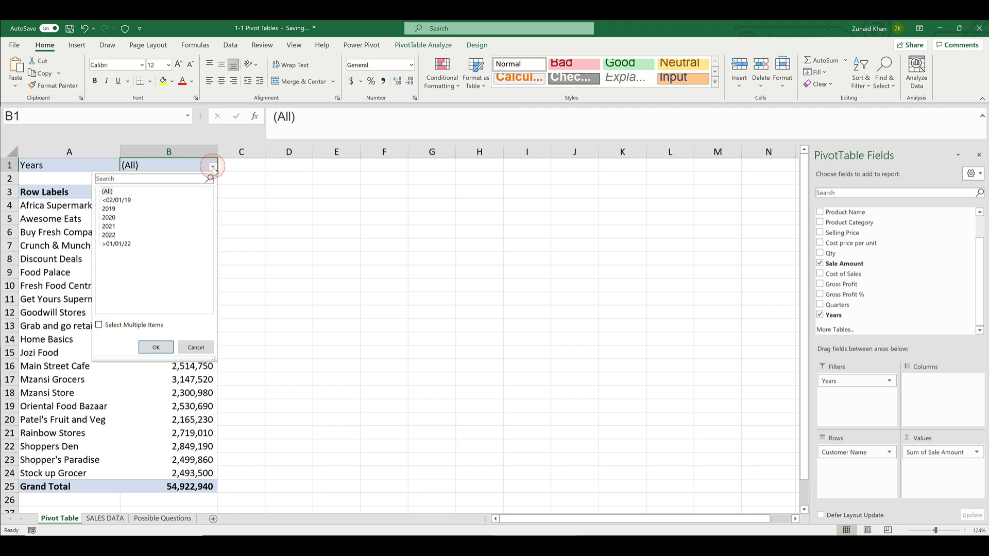
left_click(110, 226)
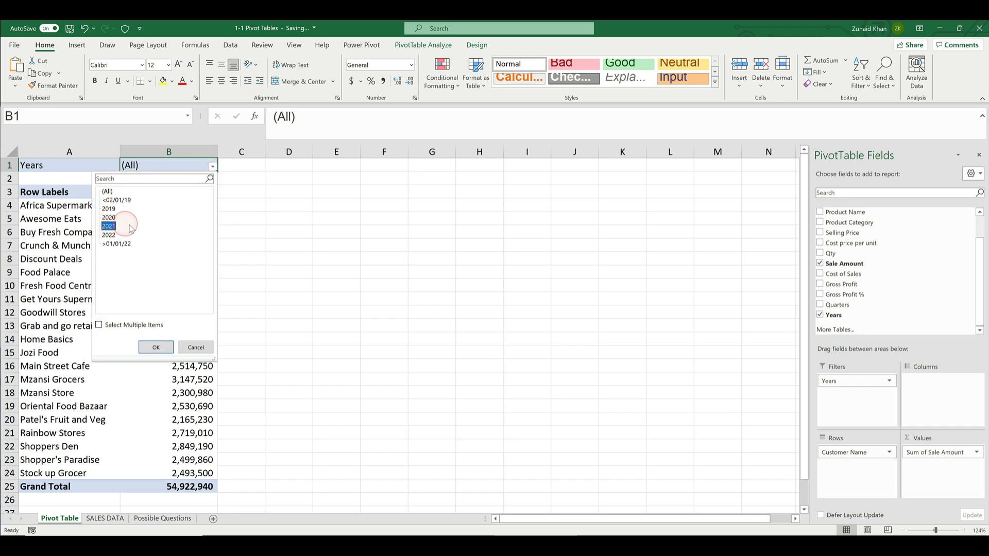
left_click(155, 347)
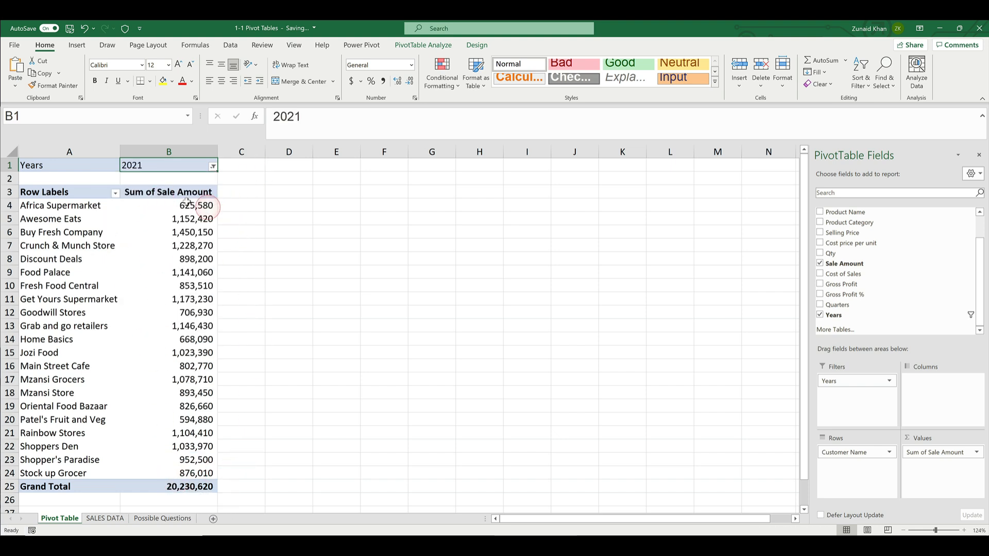
left_click(212, 167)
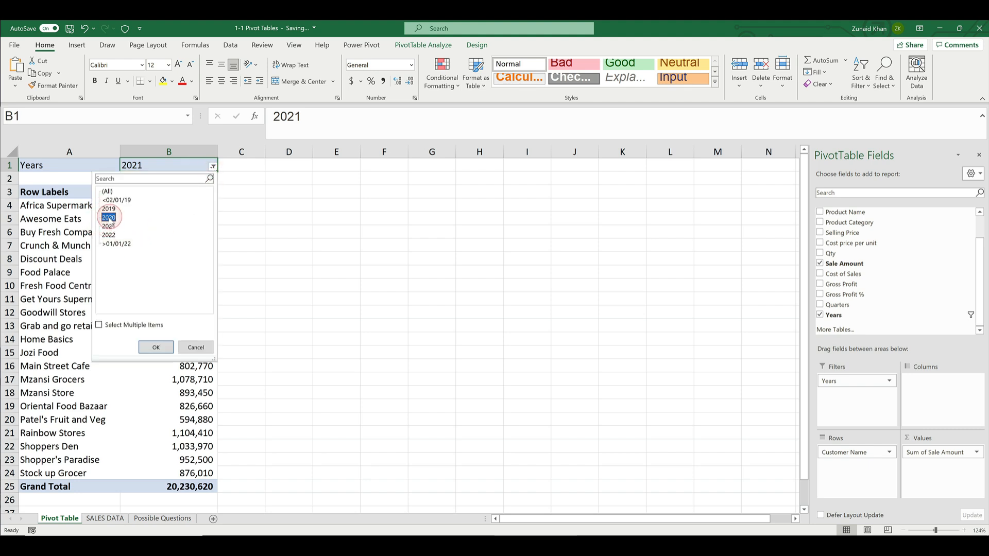
left_click(156, 348)
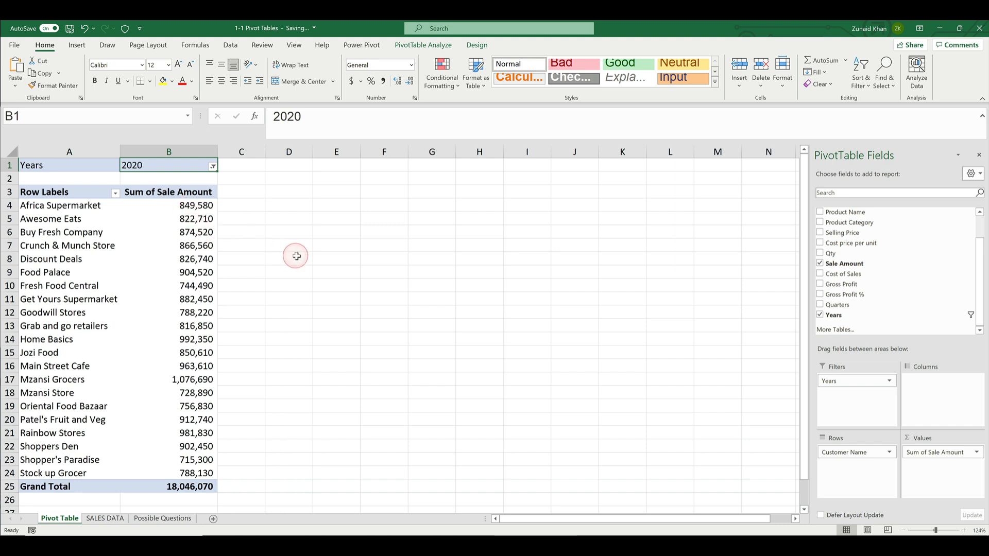
Add the Product Category field to the Filters area below Years
scroll(971, 316, "up", 1)
scroll(966, 326, "down", 1)
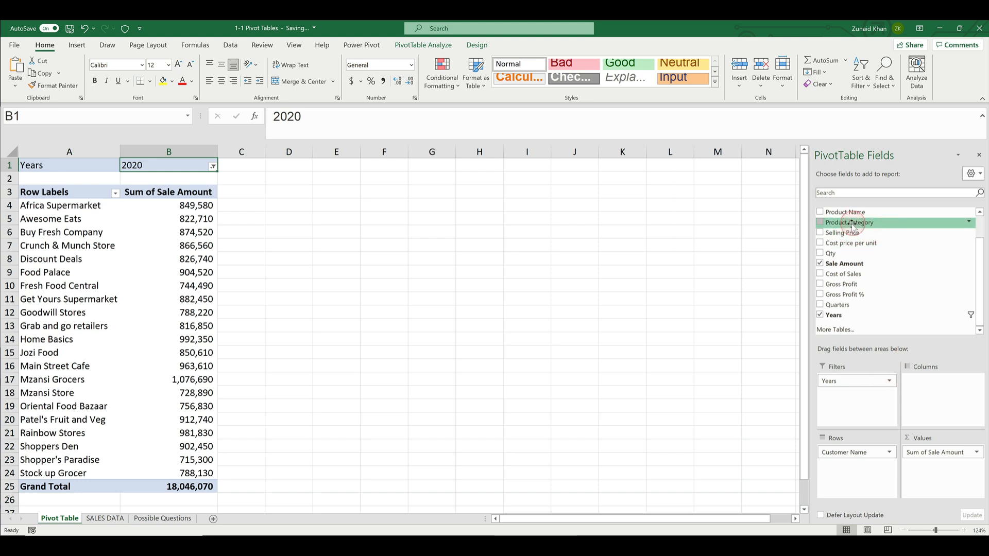
left_click_drag(854, 226, 863, 400)
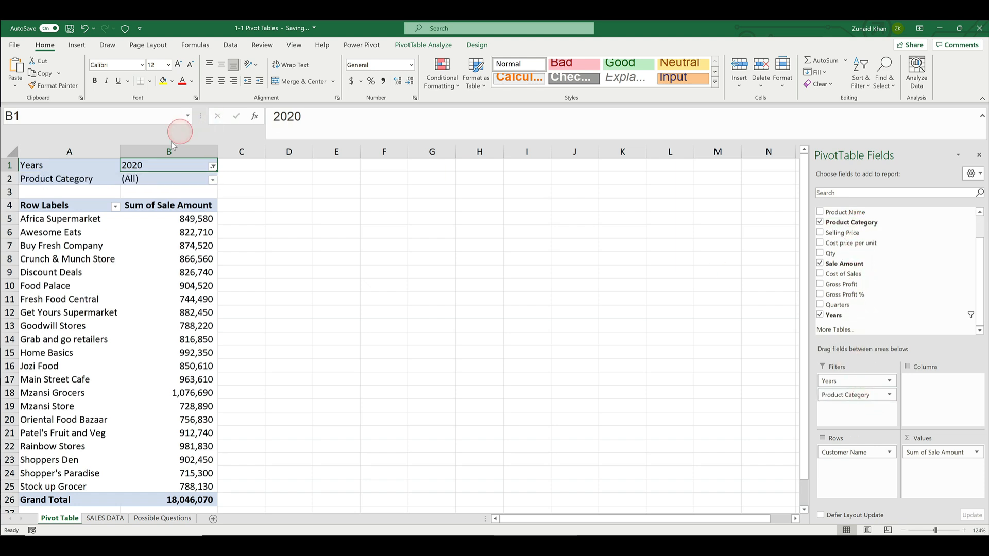
Filter the pivot table by the Baking product category
left_click(141, 169)
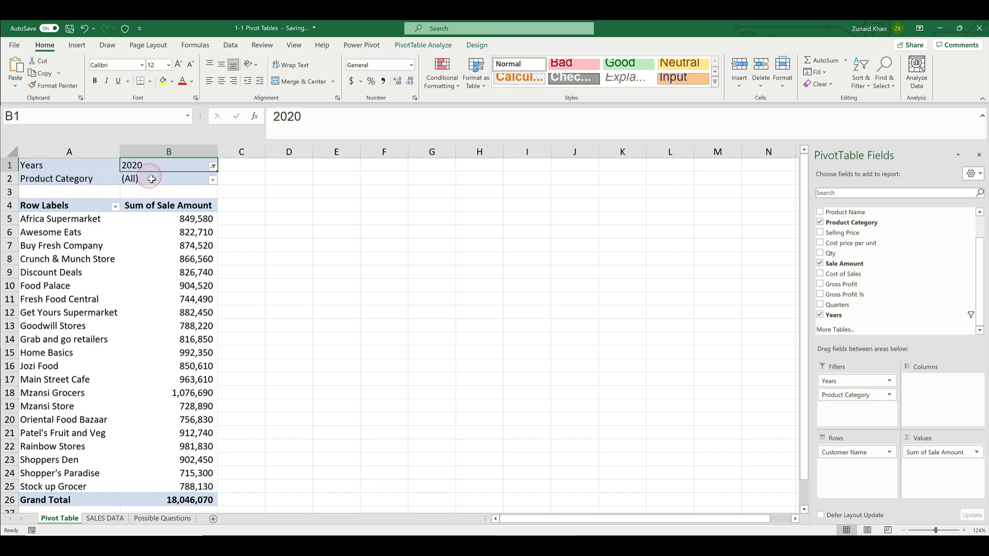
left_click(169, 182)
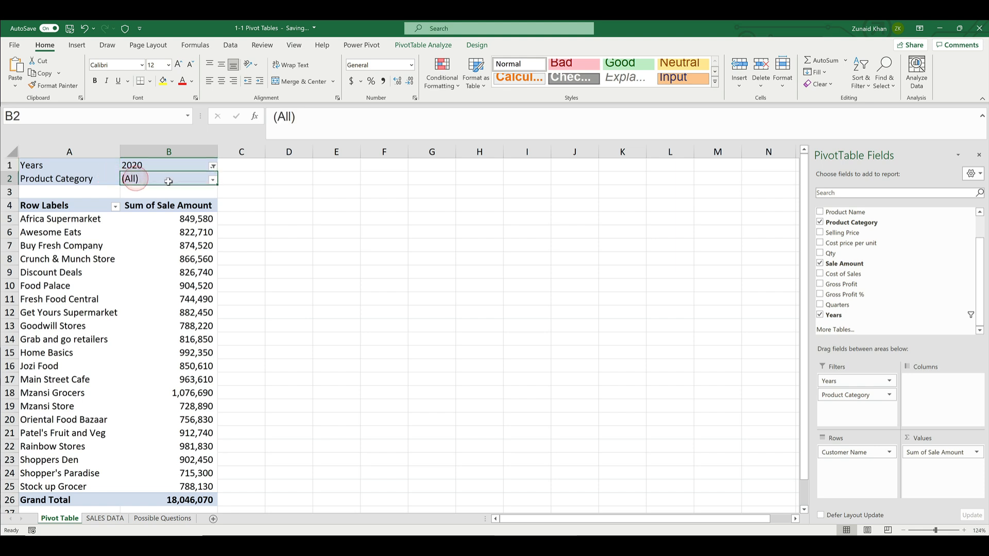
left_click(212, 180)
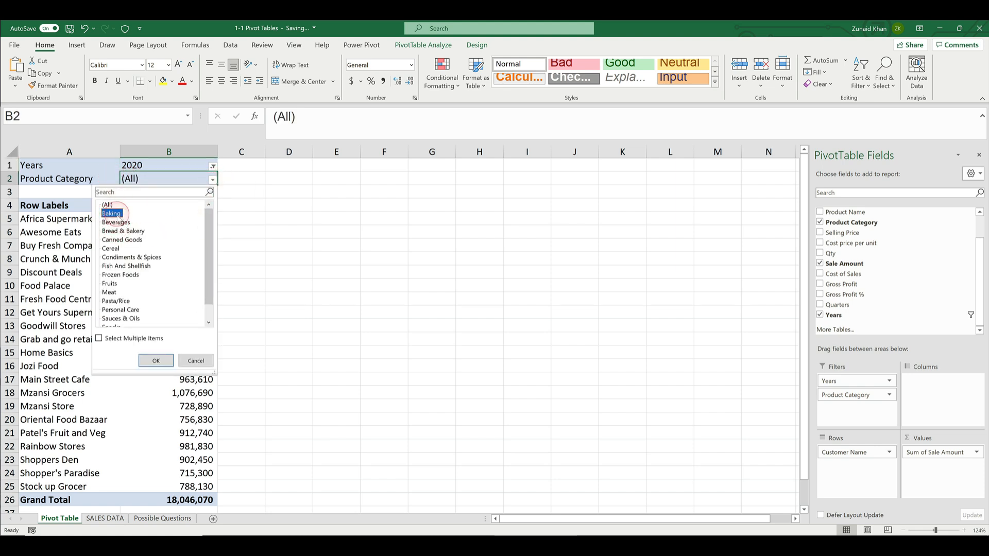
left_click(155, 360)
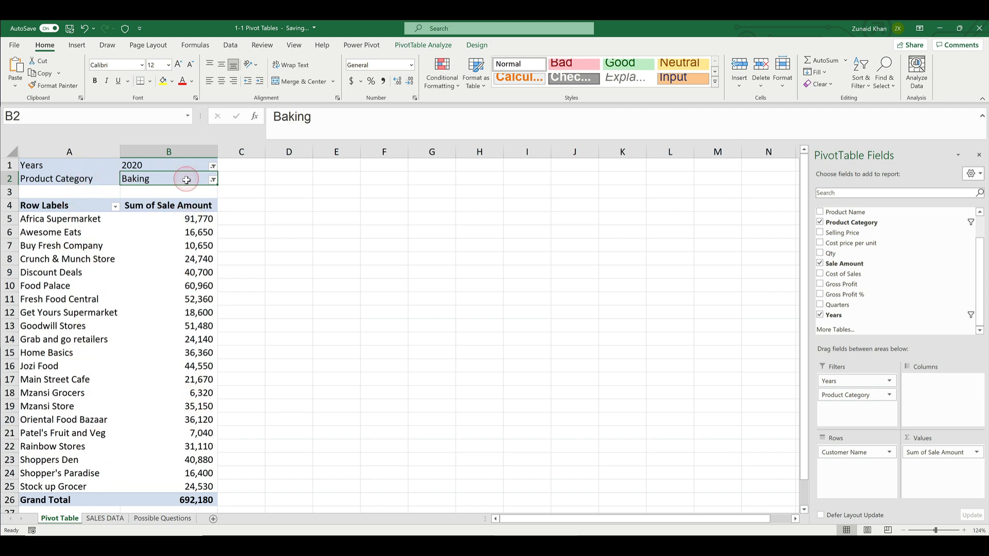
left_click(190, 234)
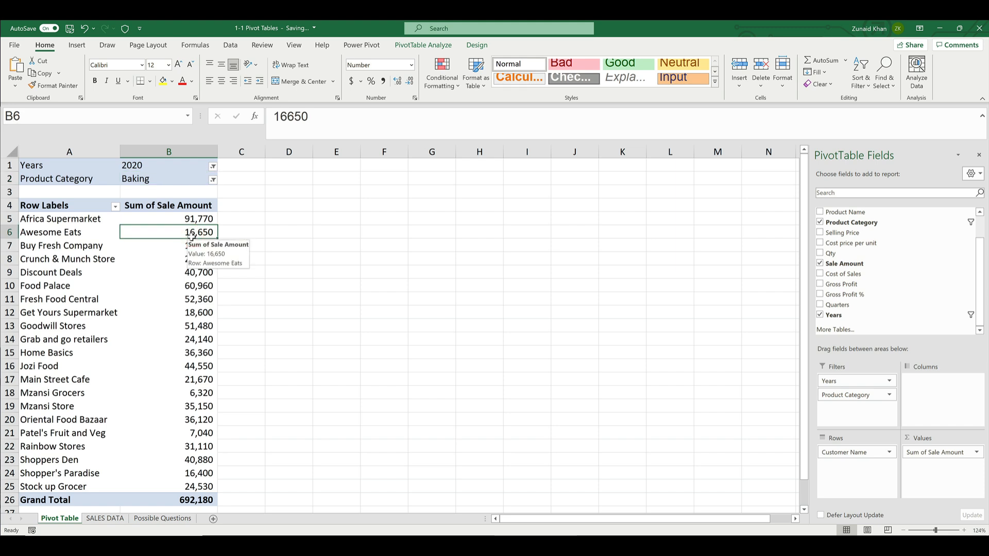
Allow multiple items in the Product Category filter, add Beverages and Bread & Bakery, and review the selection
left_click(213, 180)
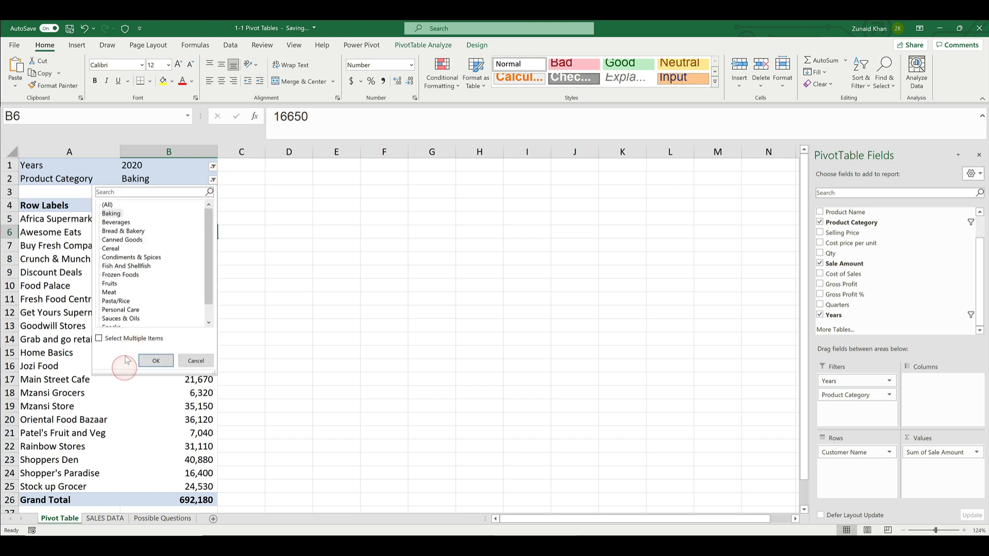
left_click(100, 338)
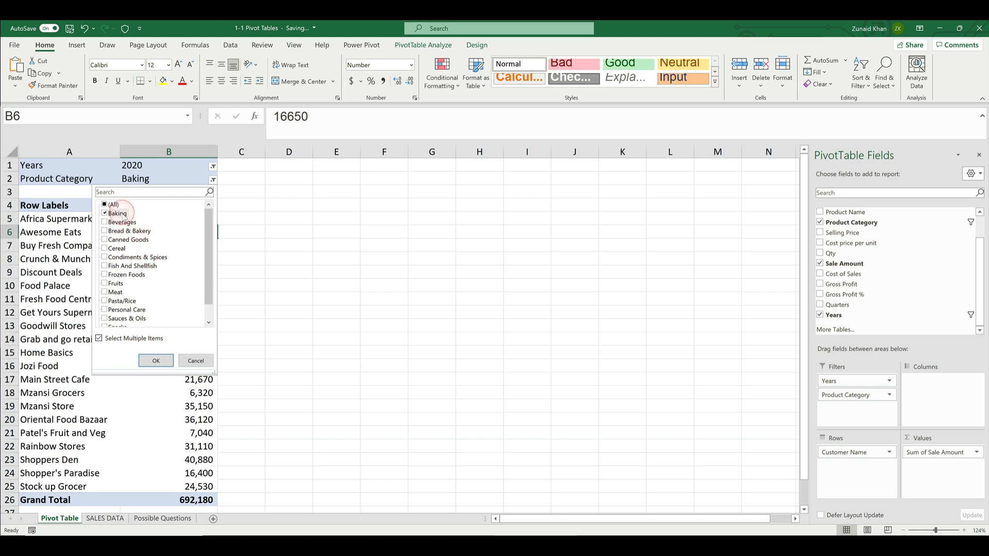
left_click(105, 222)
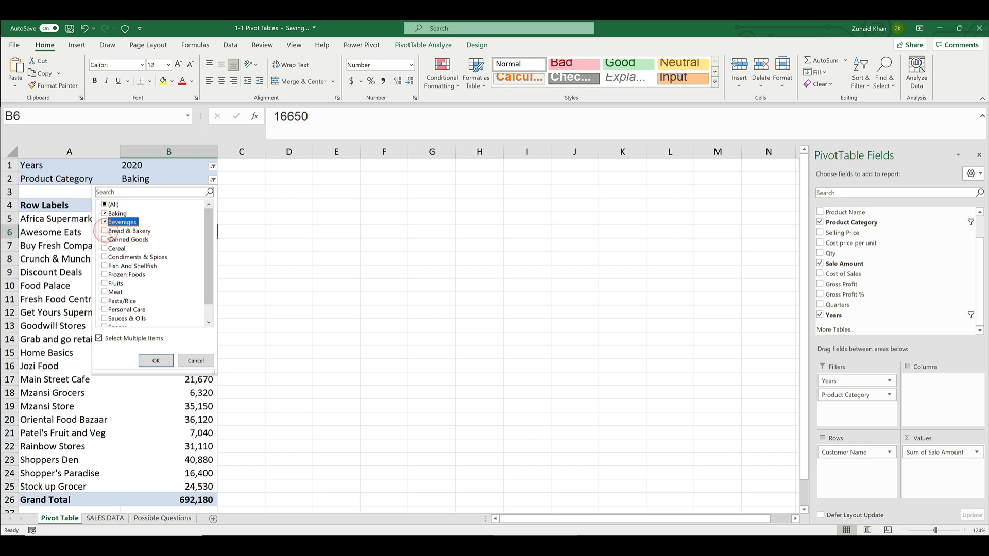
left_click(157, 360)
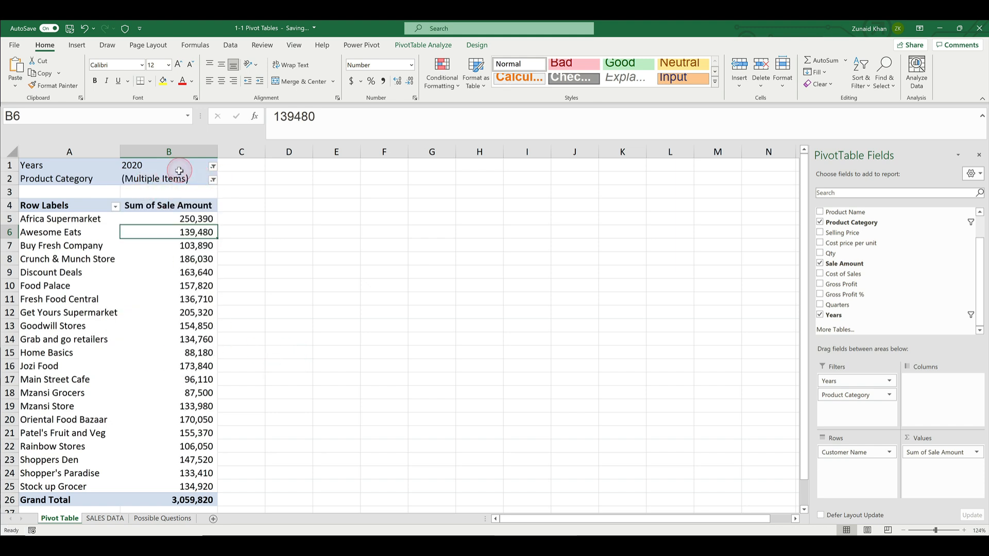
left_click(214, 180)
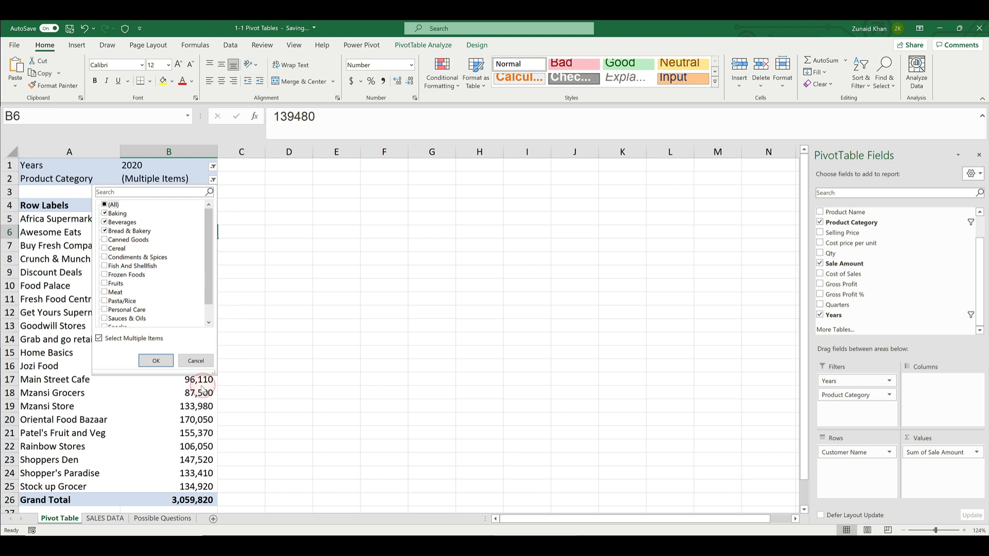
left_click(197, 361)
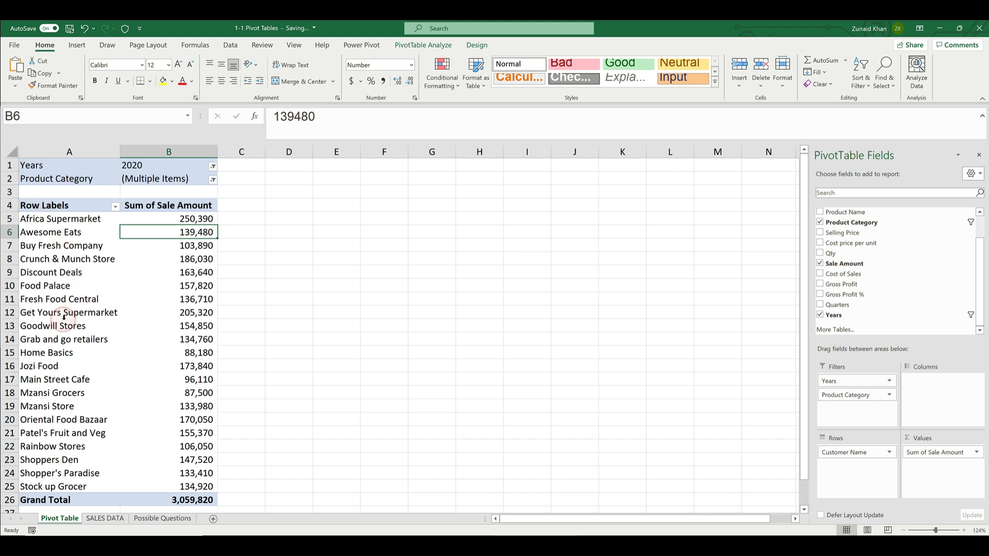
Allow multiple items in the Years filter and include 2021 alongside 2020
left_click(213, 166)
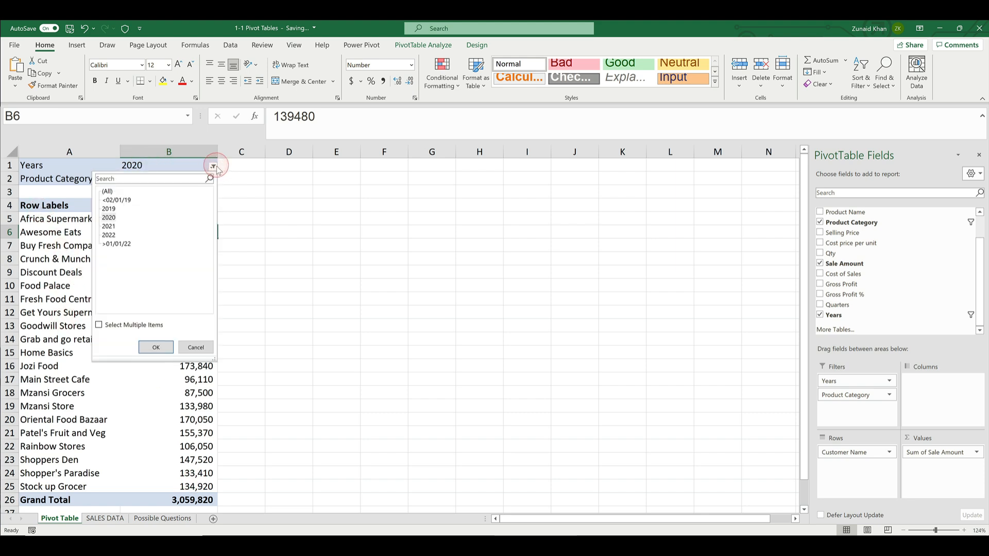
left_click(116, 324)
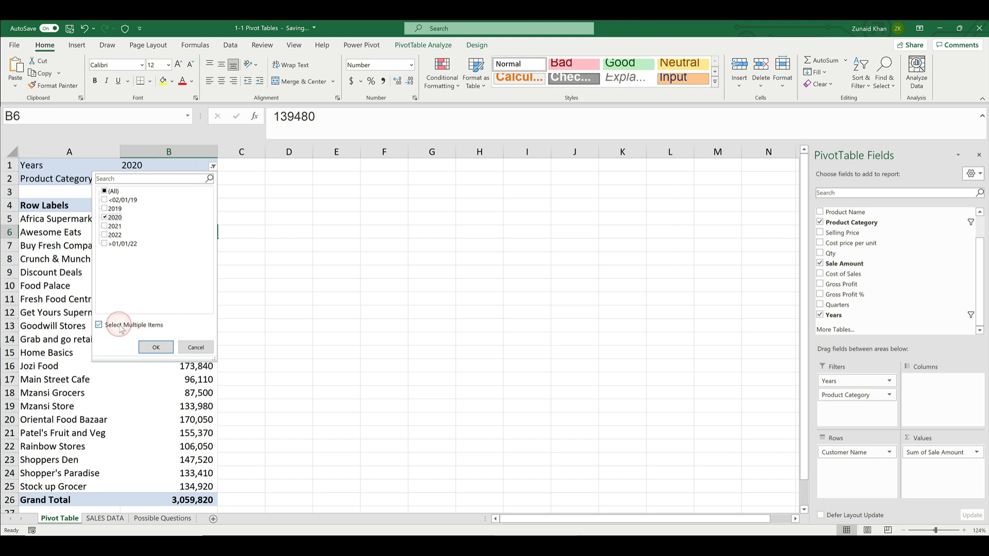
left_click(104, 226)
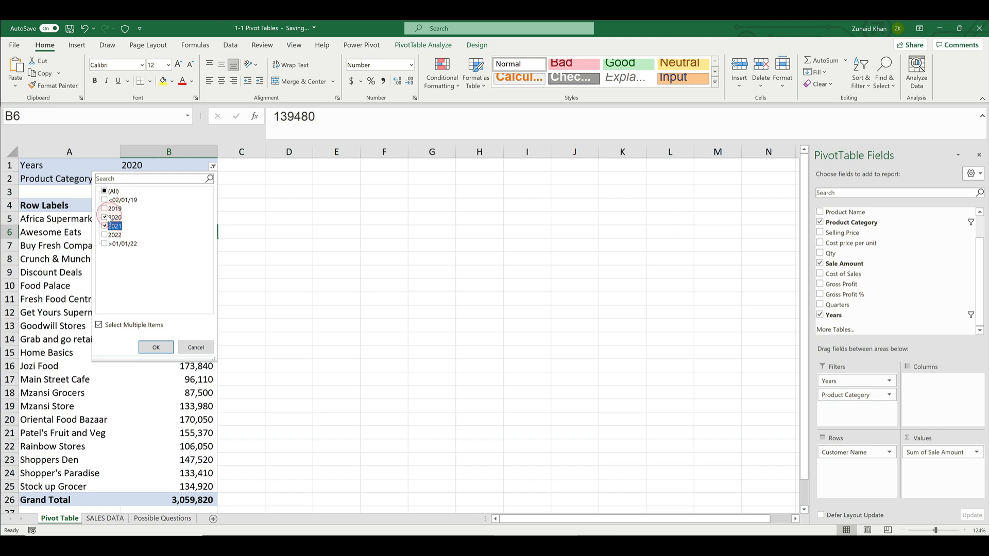
left_click(156, 351)
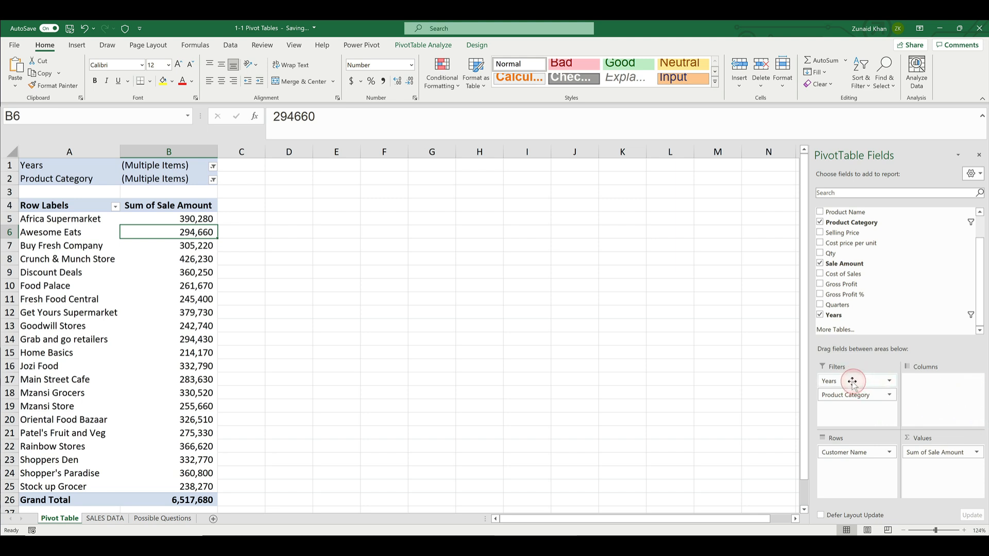
Move the Years field from Filters to Columns and filter Product Category to Cereal, Frozen Foods and Fruits
left_click_drag(852, 381, 949, 386)
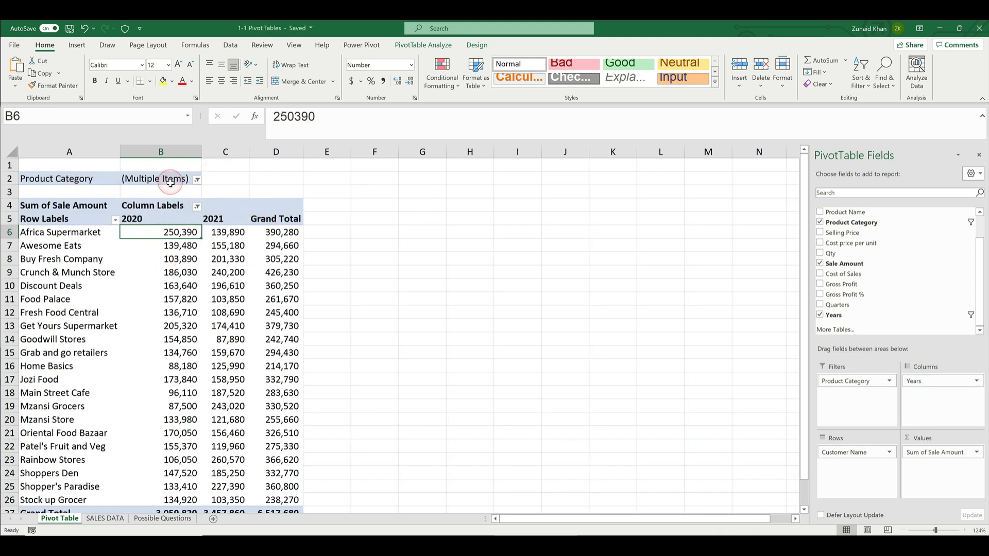
left_click(198, 179)
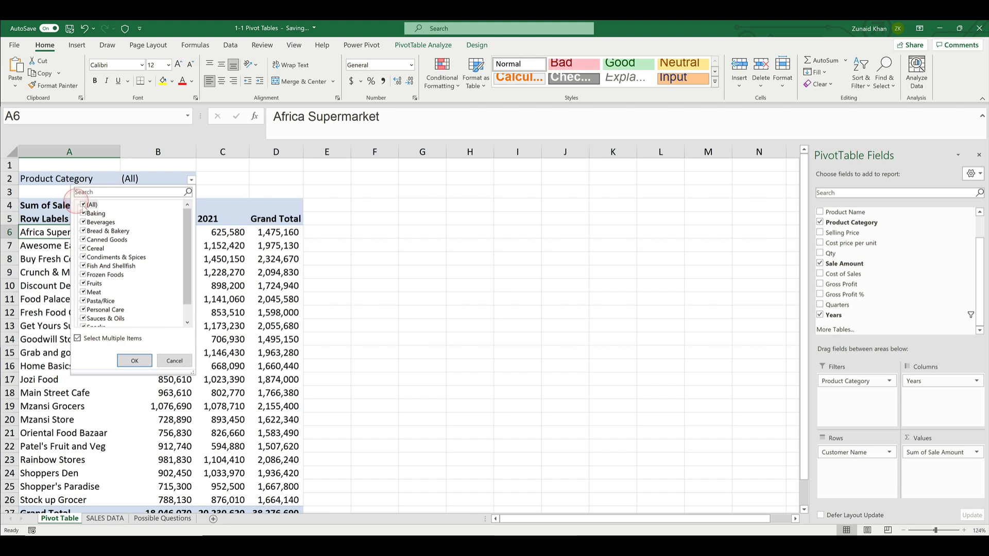
left_click(83, 249)
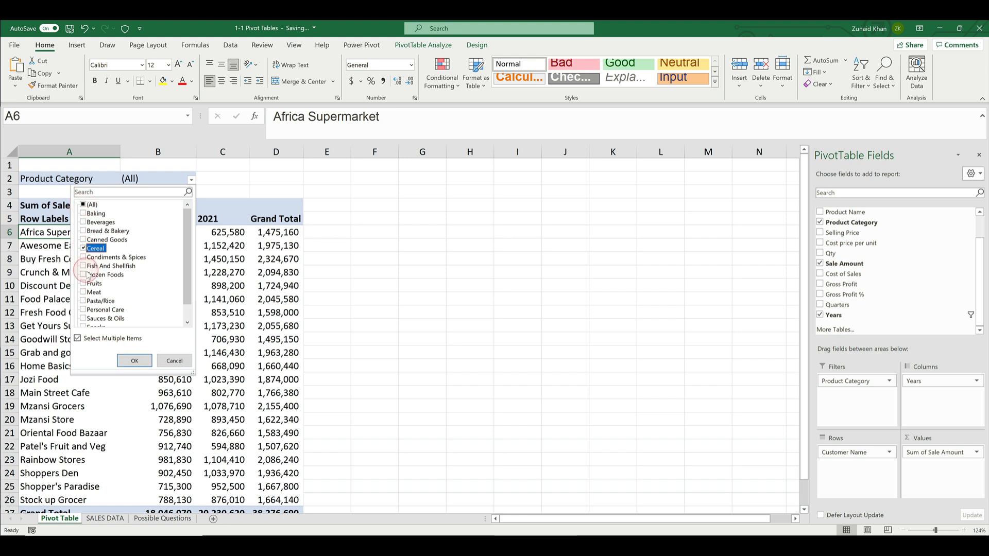
left_click(86, 275)
left_click(86, 283)
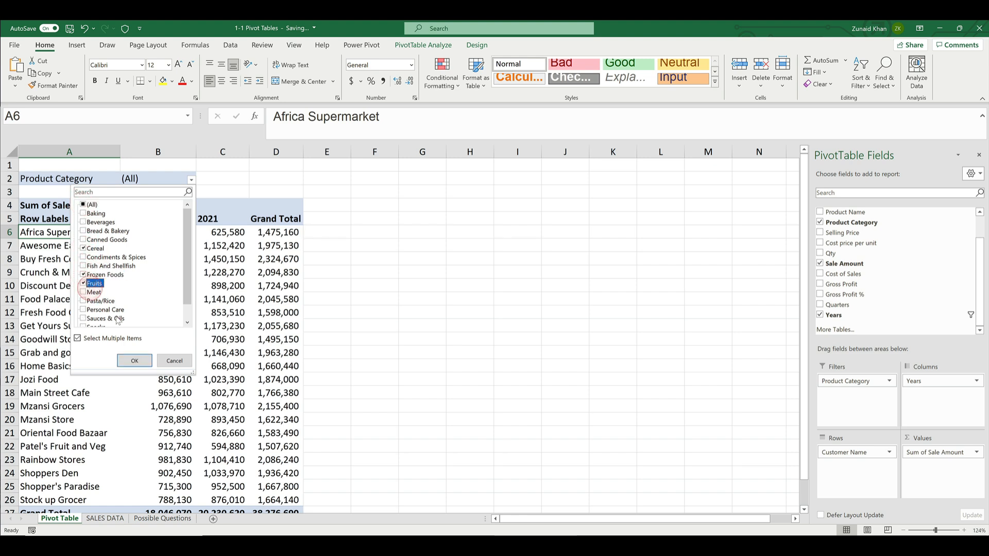
left_click(135, 361)
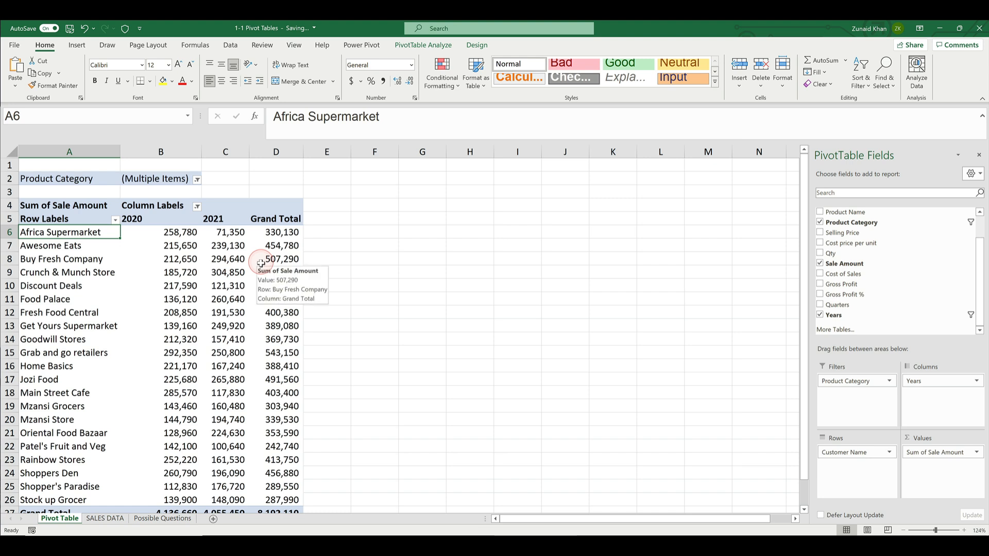
Select all items in the Years column labels filter so that every year is included
mouse_move(167, 307)
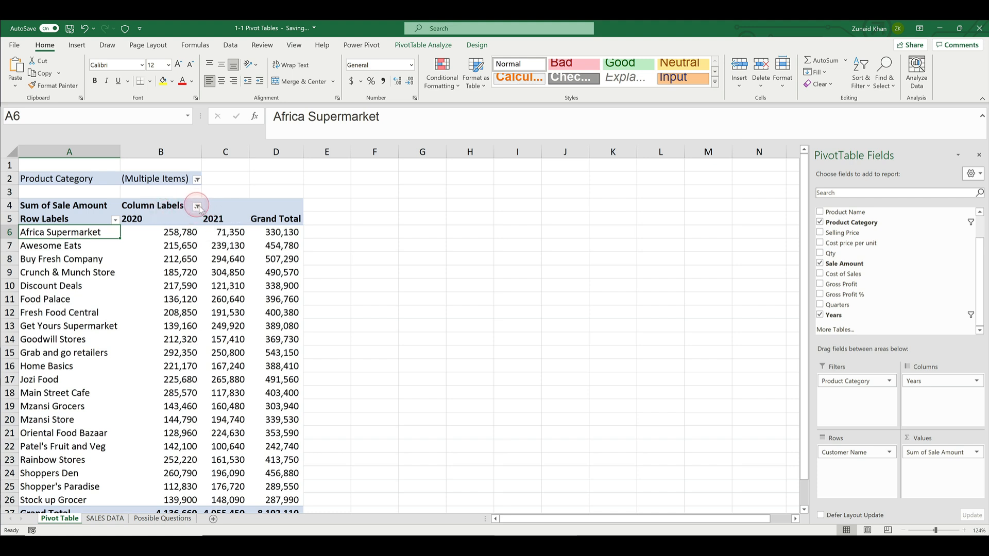
left_click(198, 207)
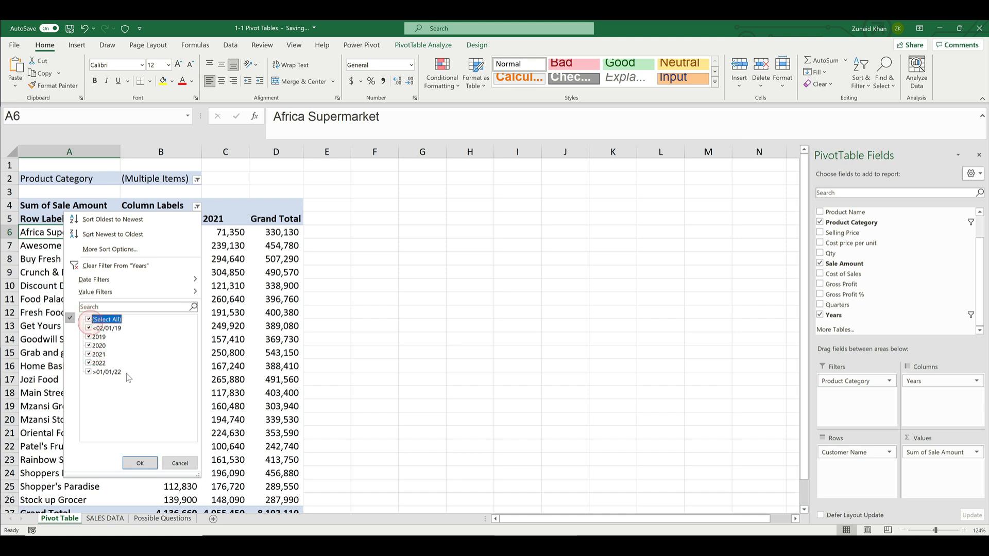
left_click(139, 463)
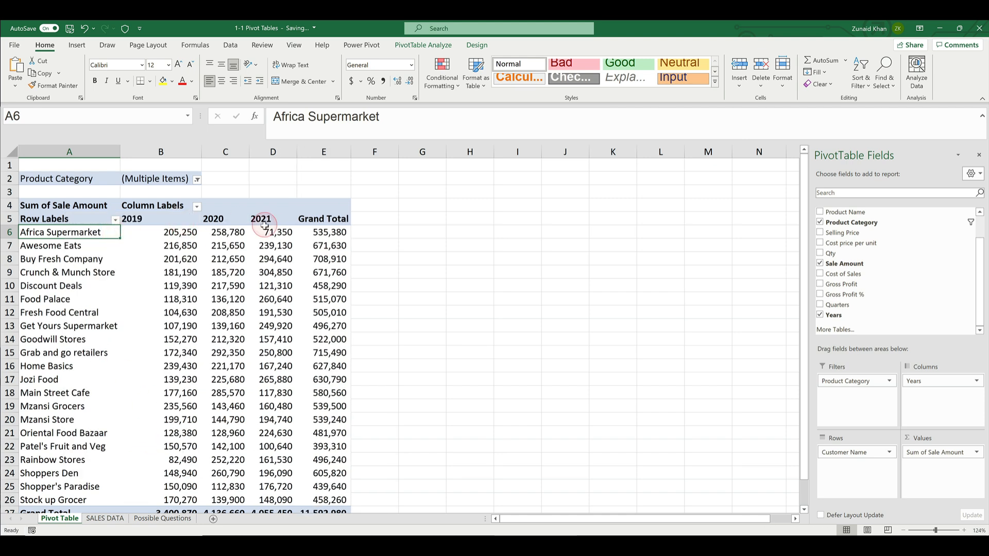
Filter the row labels to only Crunch & Munch Store, Food Palace and Get Yours Supermarket
left_click(115, 221)
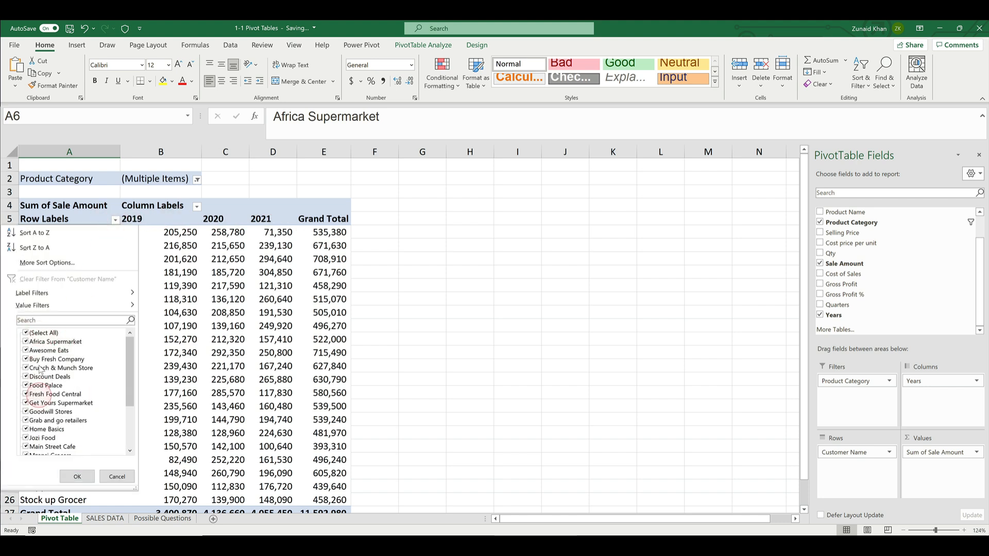
left_click(26, 333)
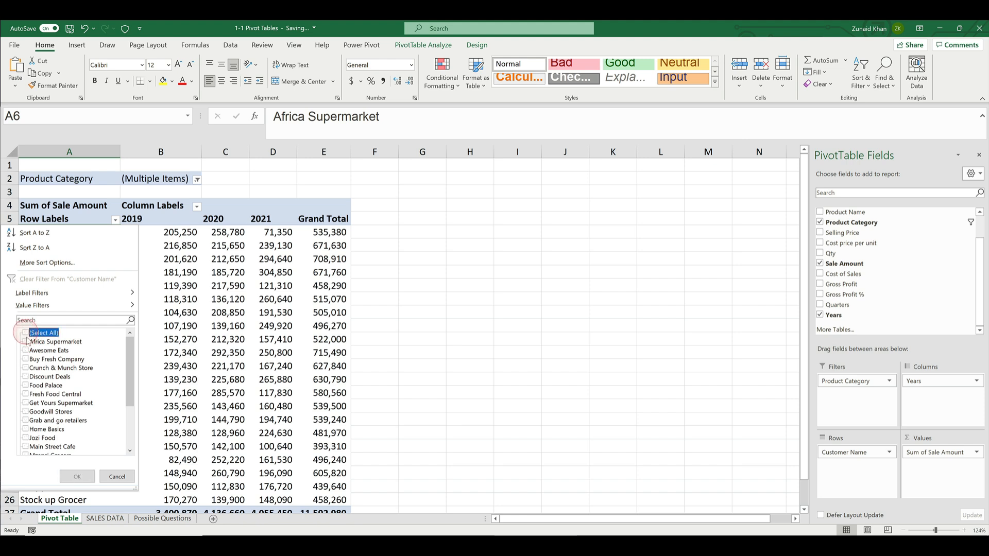
left_click(25, 368)
left_click(26, 385)
left_click(25, 403)
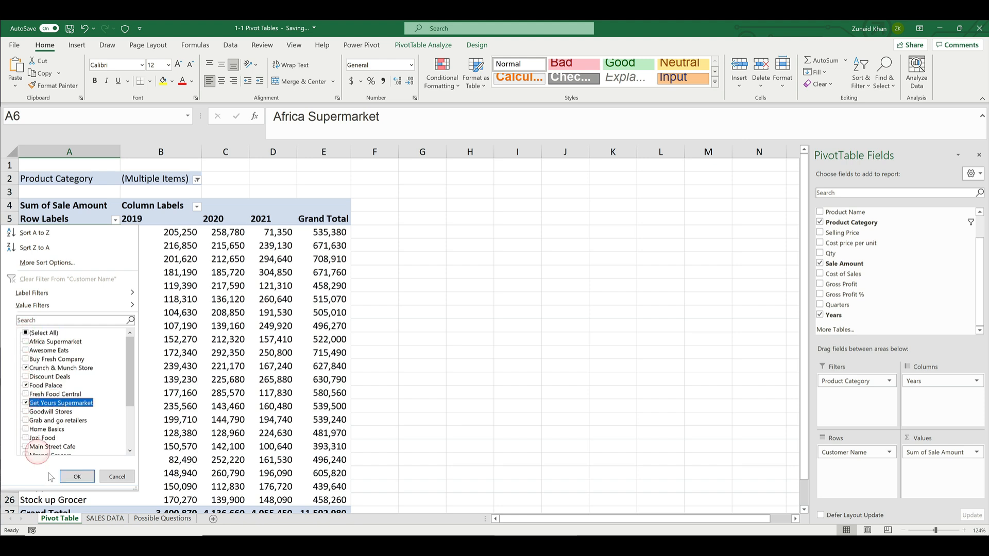
left_click(77, 476)
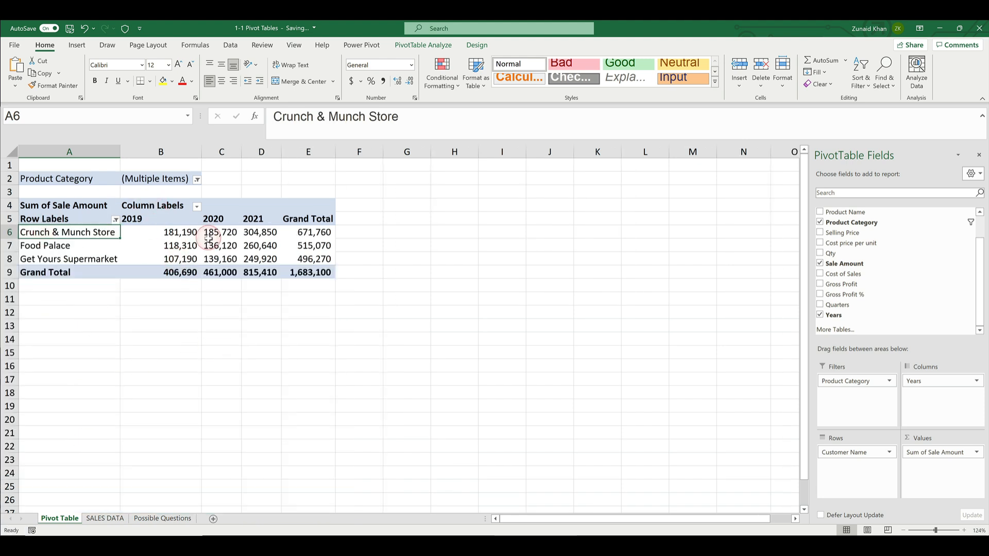